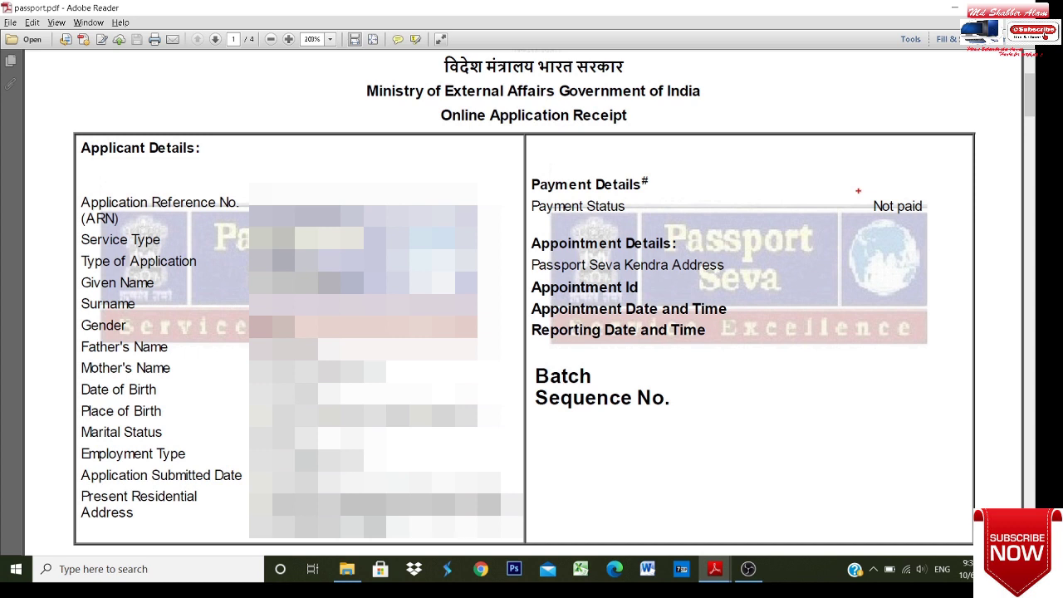
Draw red boxes marking the receipt's payment status, Passport Seva Kendra address, and the appointment, reporting, batch and sequence number fields.
left_click_drag(857, 191, 939, 235)
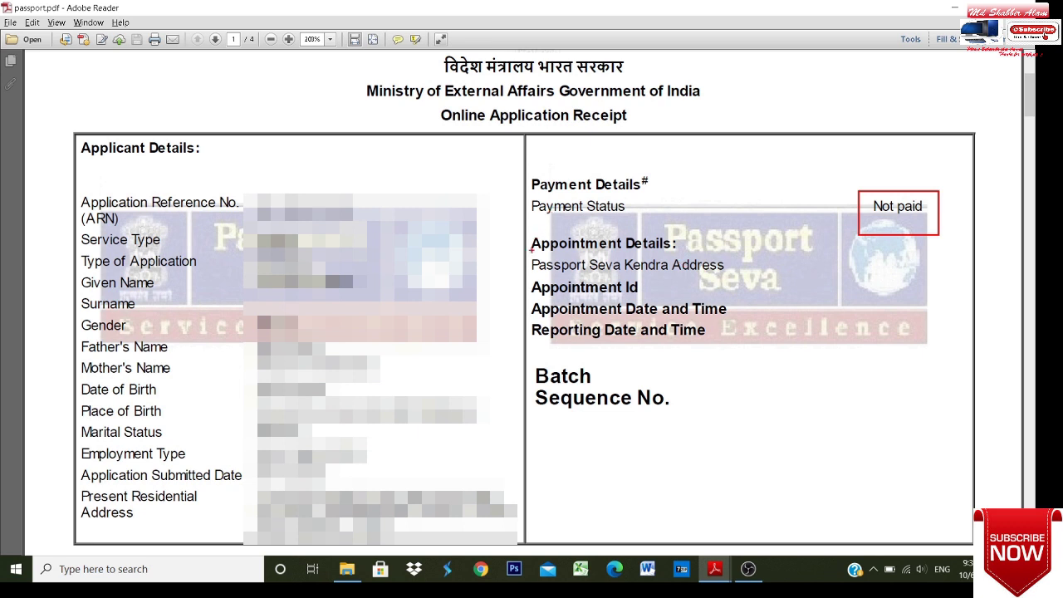
left_click_drag(530, 249, 714, 279)
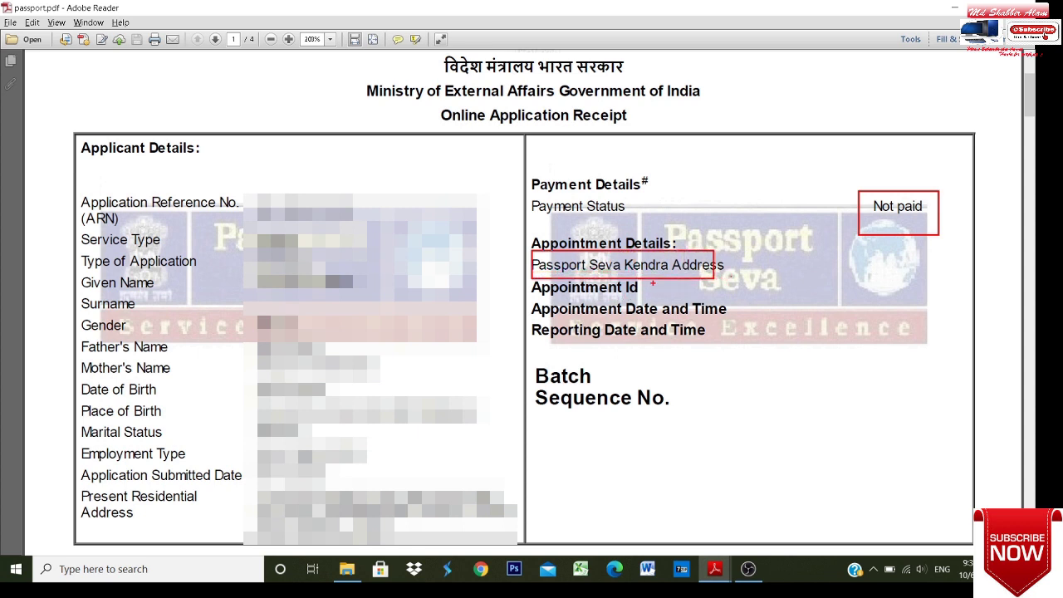
left_click_drag(653, 283, 806, 319)
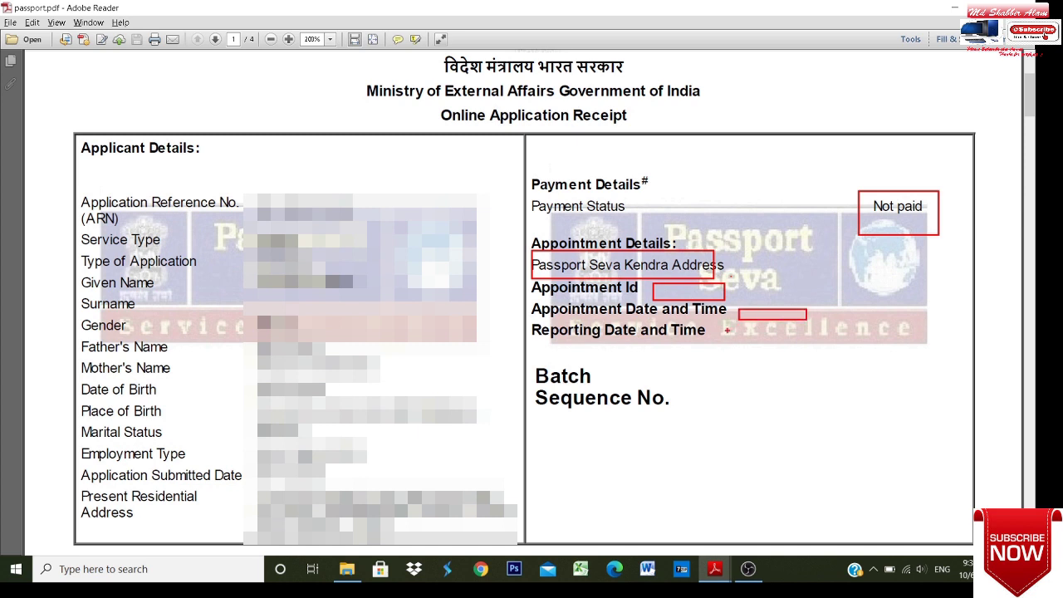
left_click_drag(727, 330, 798, 349)
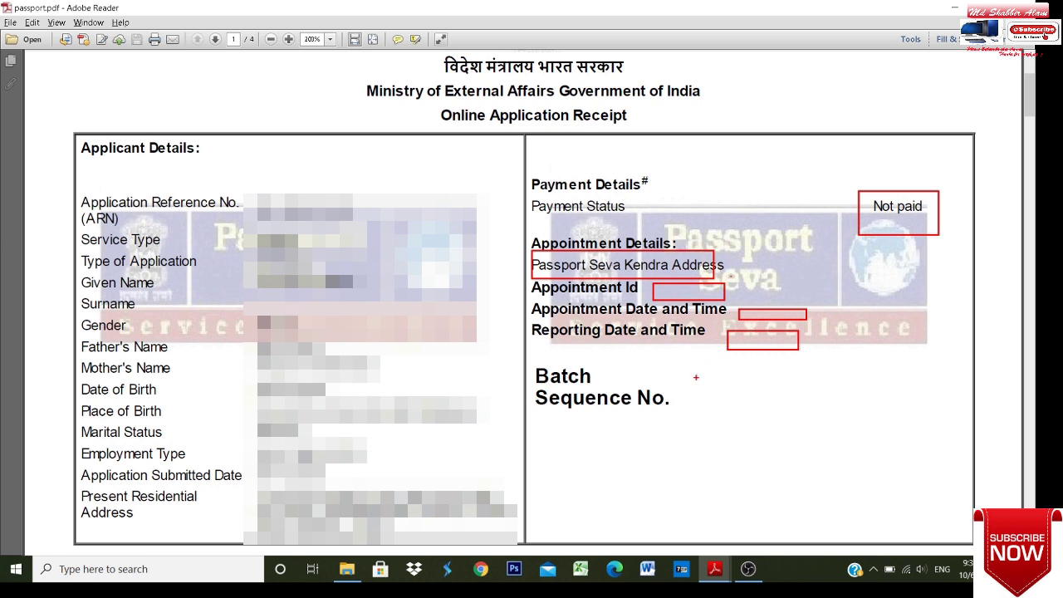
left_click_drag(698, 366, 779, 387)
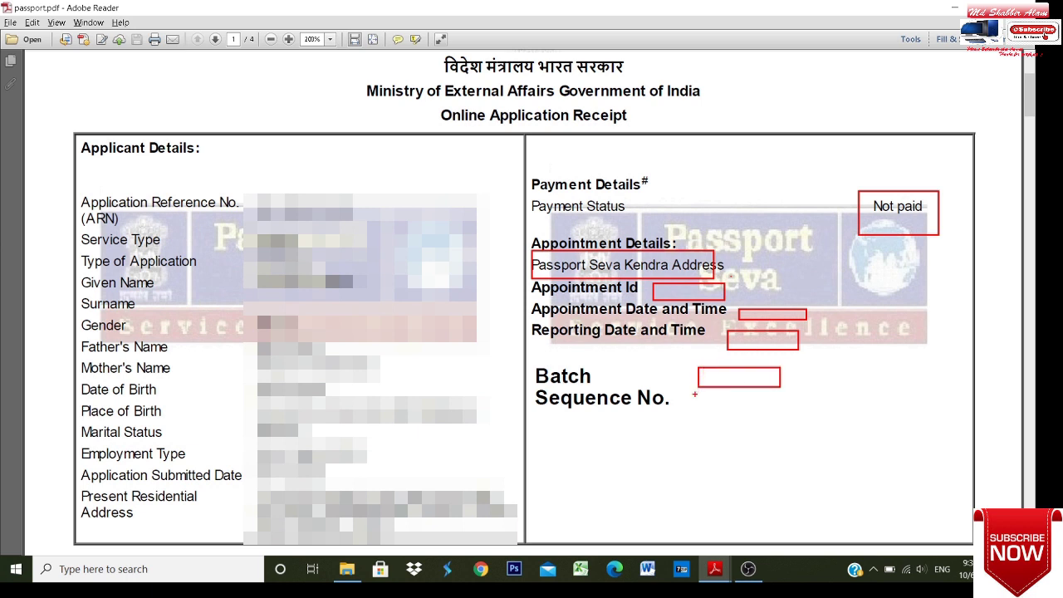
left_click_drag(695, 394, 796, 412)
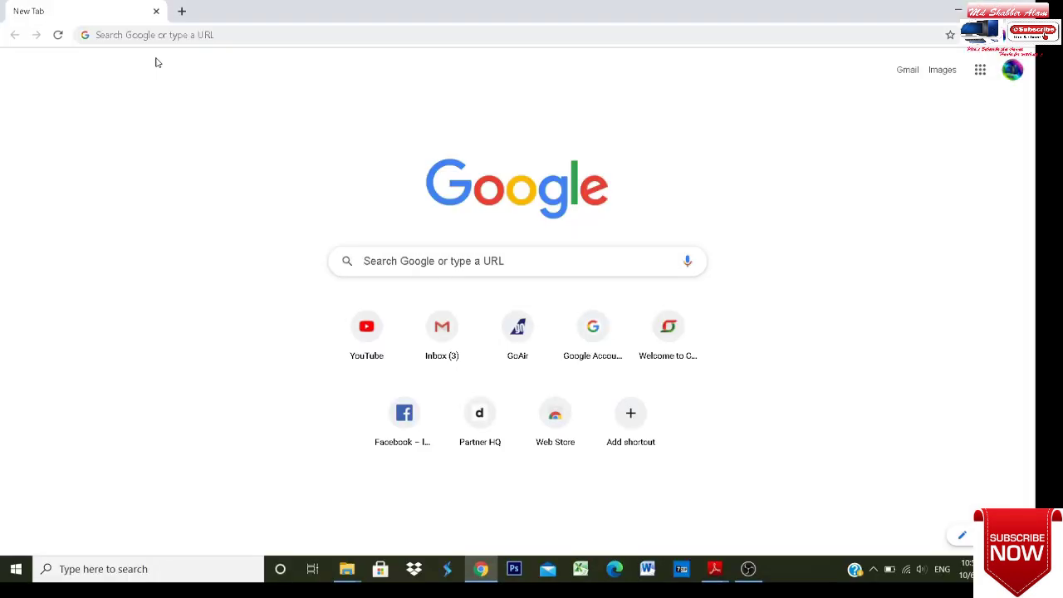
Switch to Chrome and search Google for "passport seva".
left_click(146, 36)
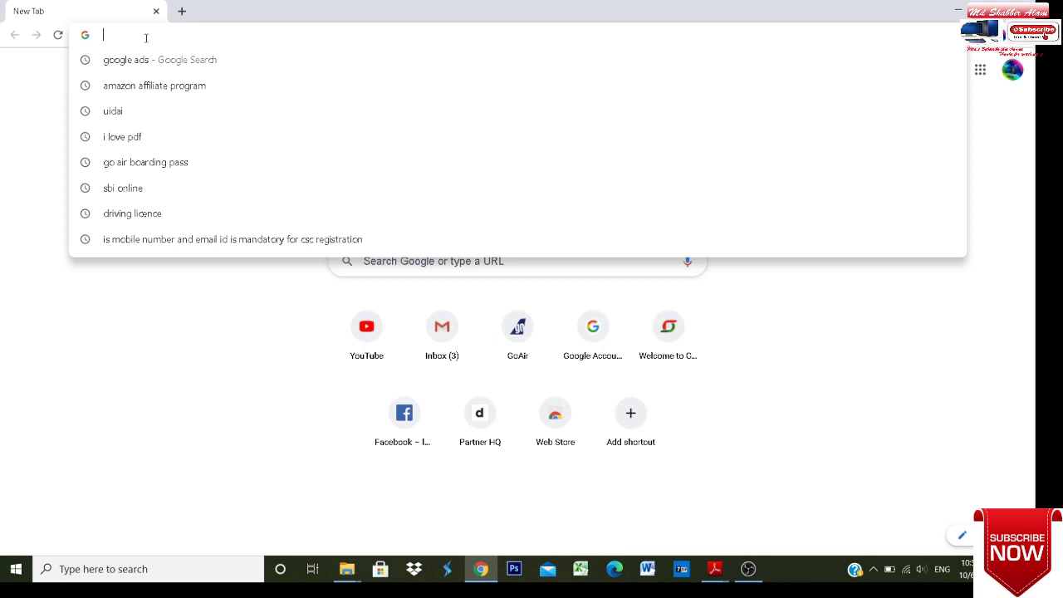
type("passport seva")
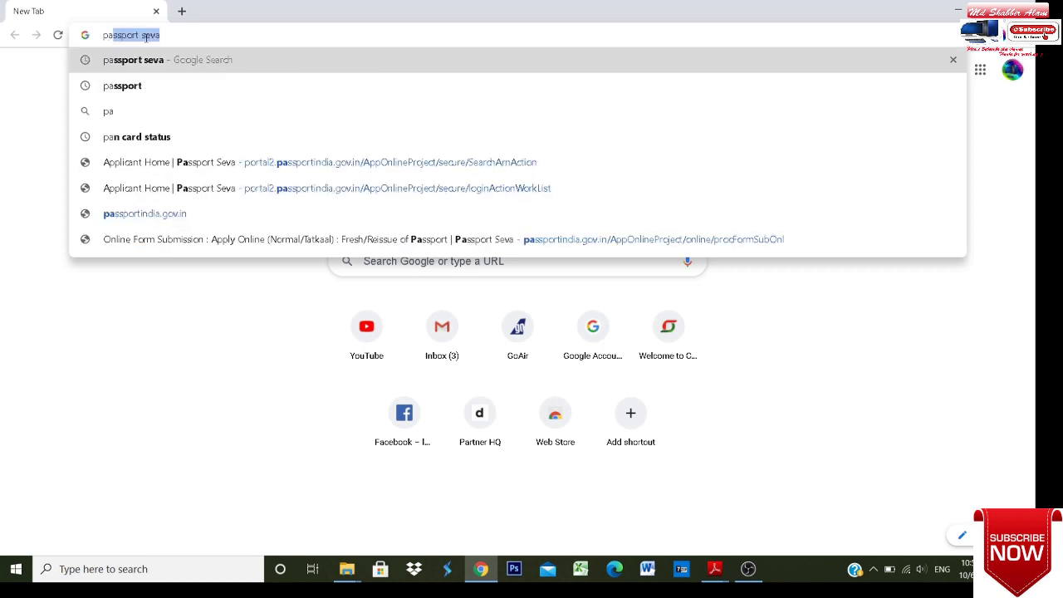
left_click(142, 60)
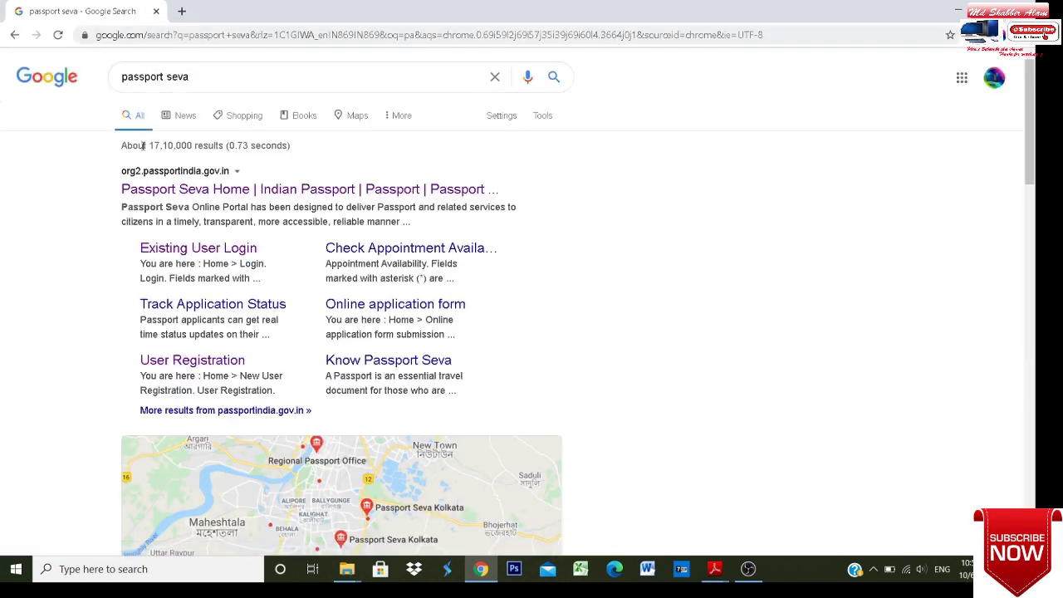
Open the Passport Seva Home result and close the COVID-19 advisory.
left_click(150, 195)
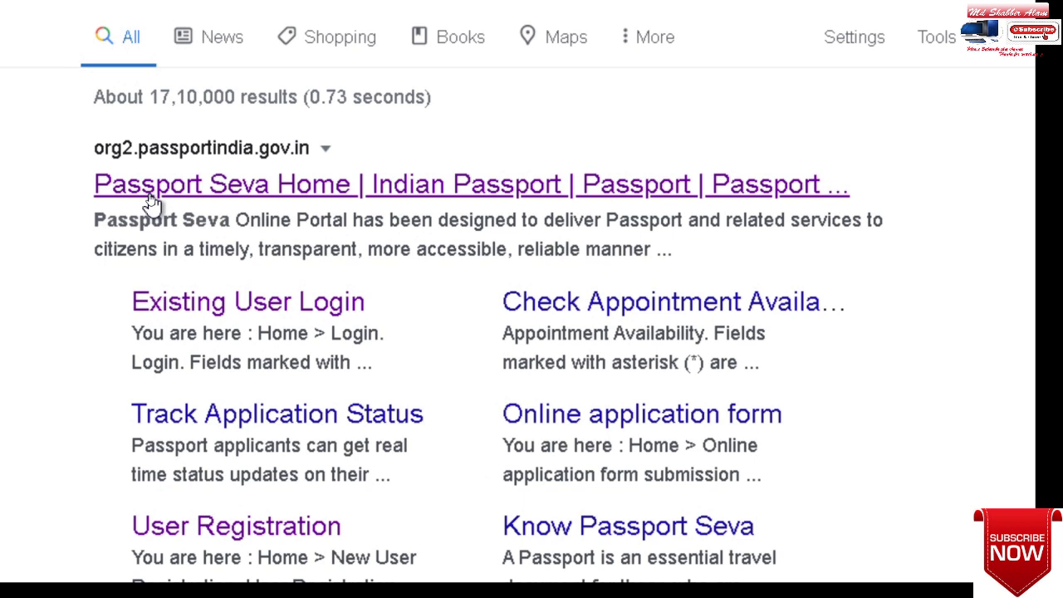
left_click(152, 200)
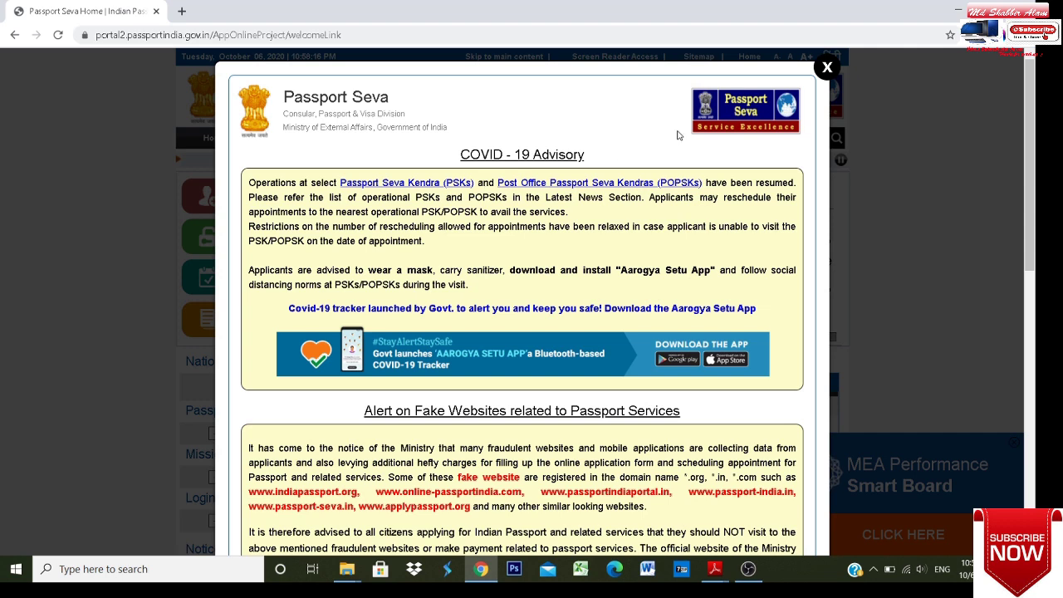
left_click(824, 67)
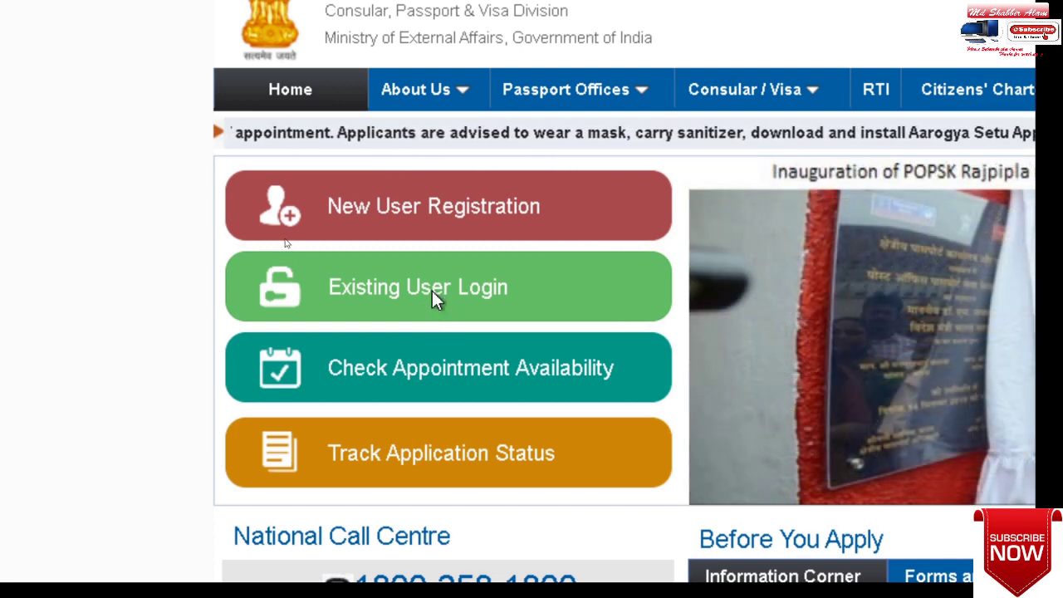
Open the Existing User Login page and submit the account's saved login ID.
left_click(432, 301)
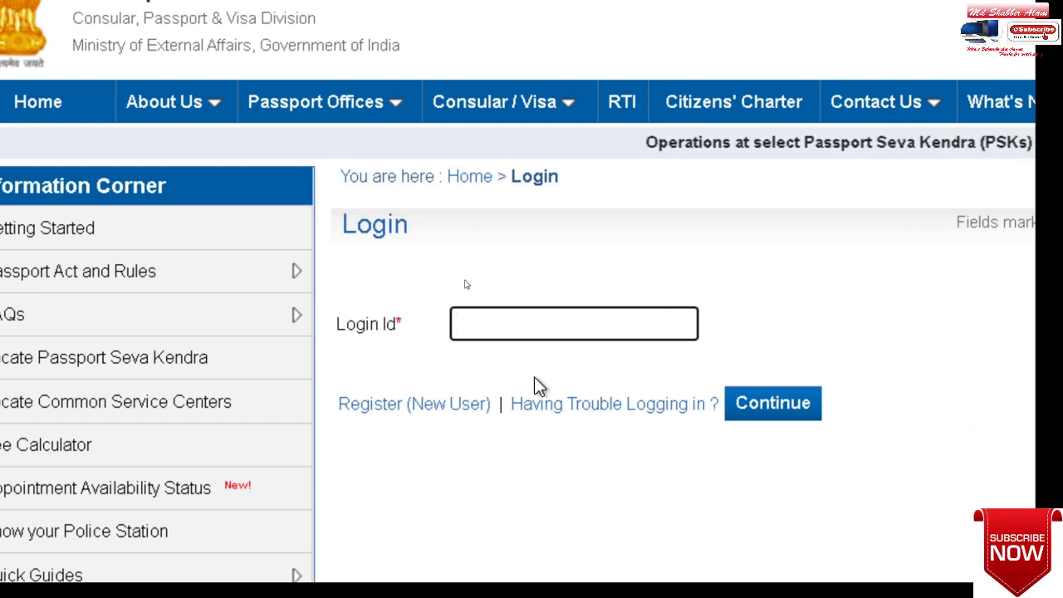
left_click(528, 331)
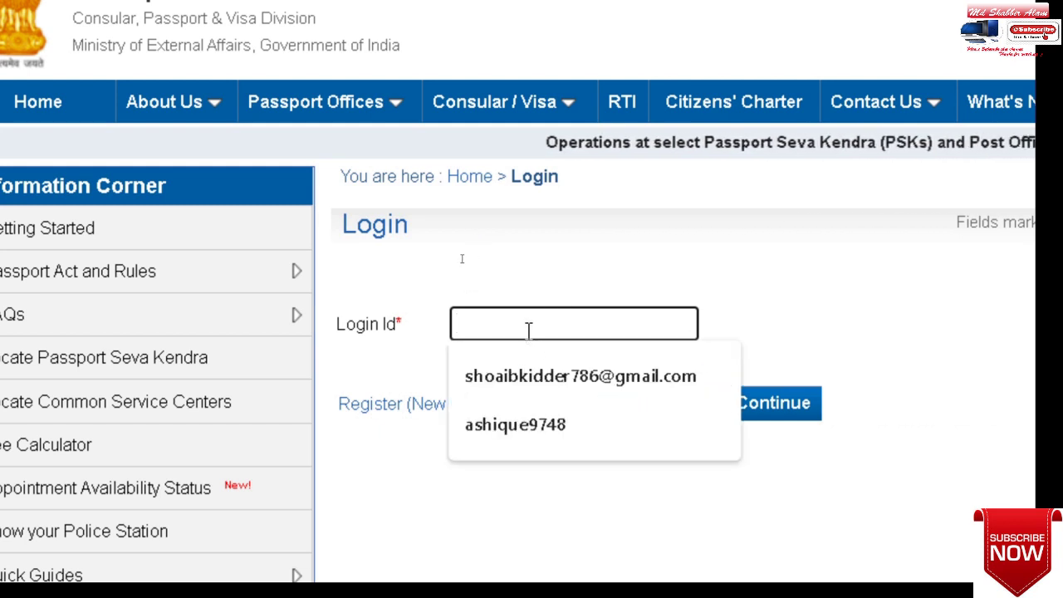
left_click(529, 376)
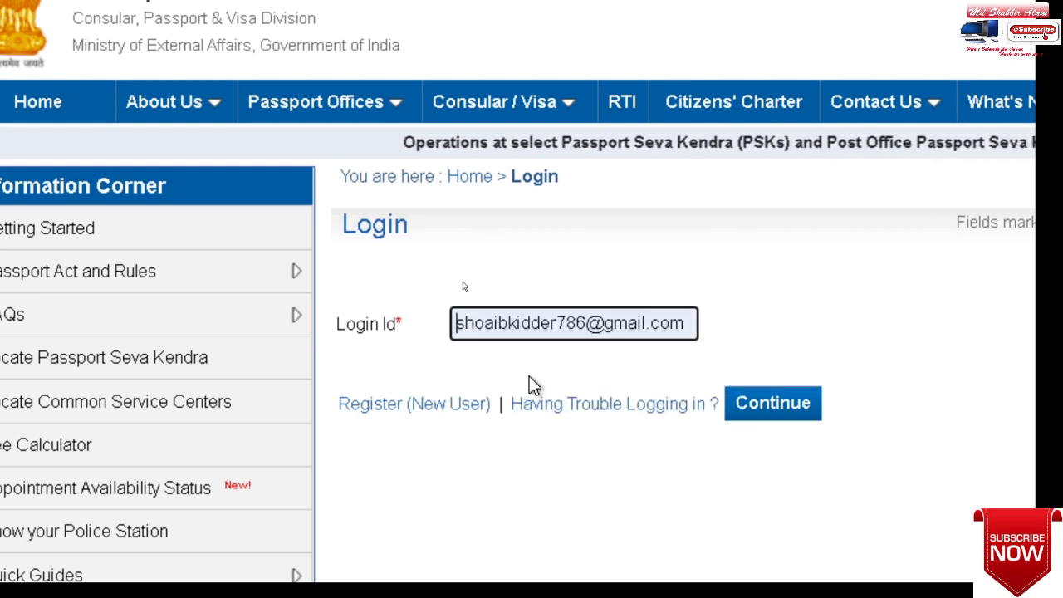
left_click(765, 424)
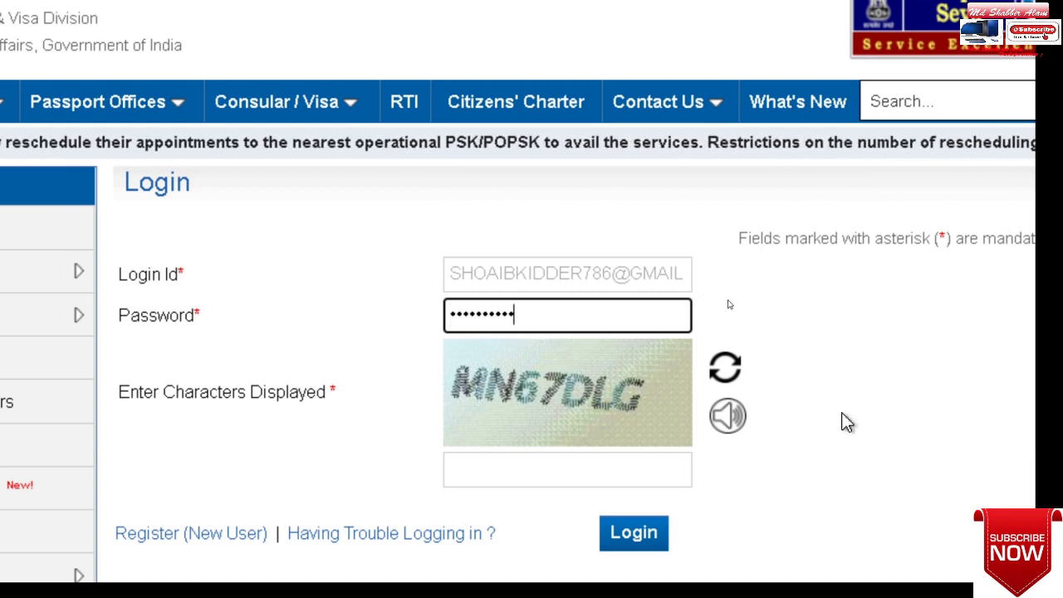
Enter the account password and the displayed captcha characters, and log in.
type("•••")
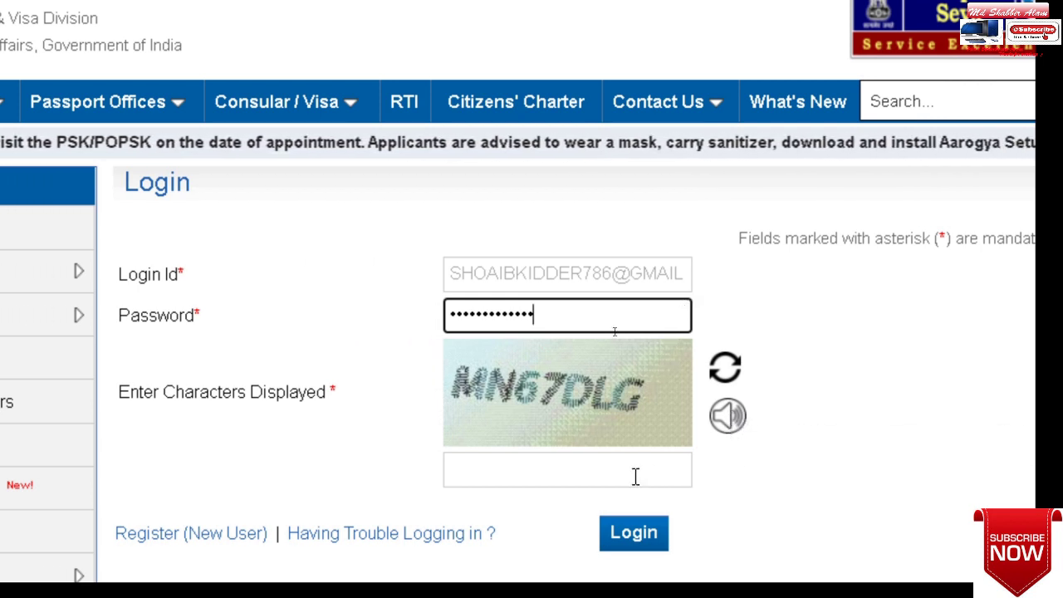
left_click(556, 470)
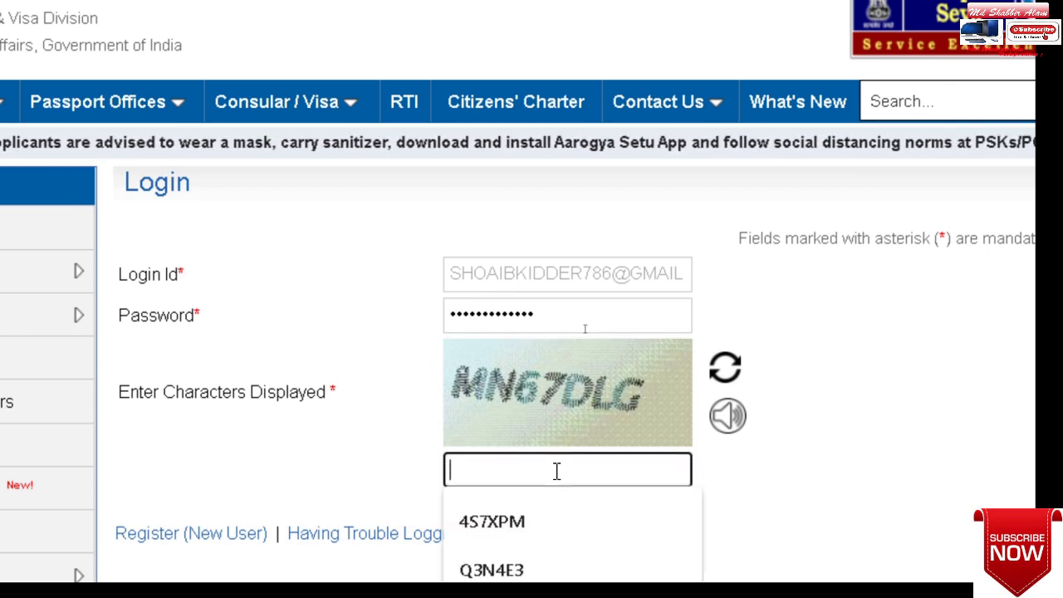
type("MN67DLG")
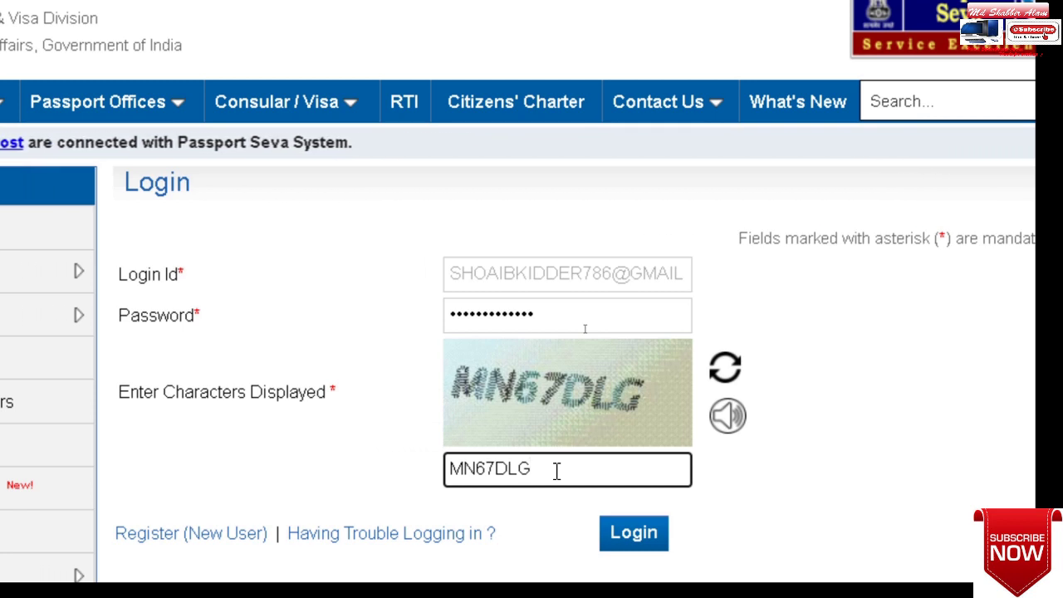
scroll(629, 517, "down", 1)
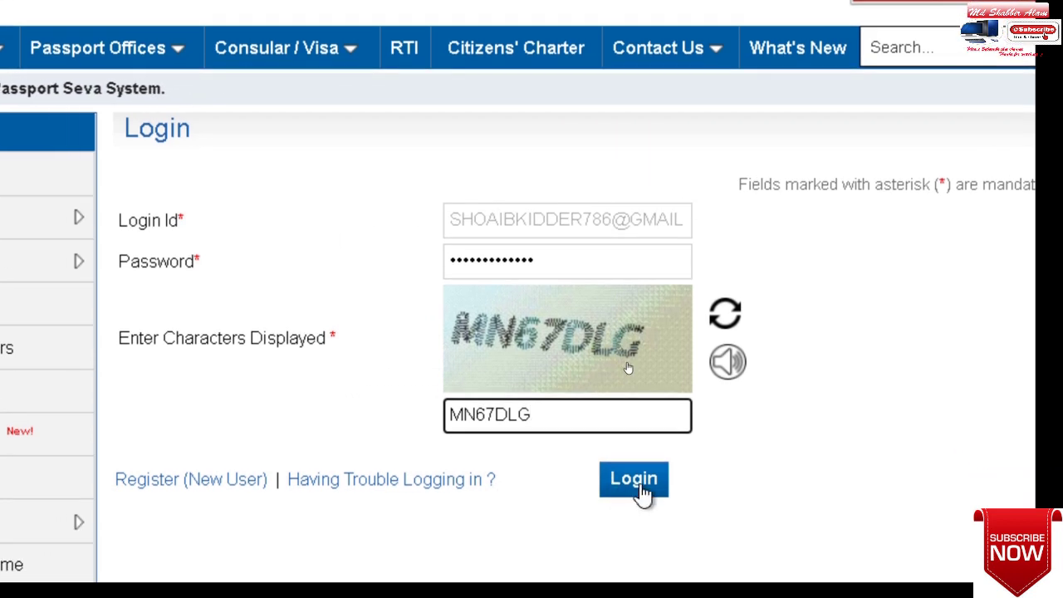
left_click(644, 490)
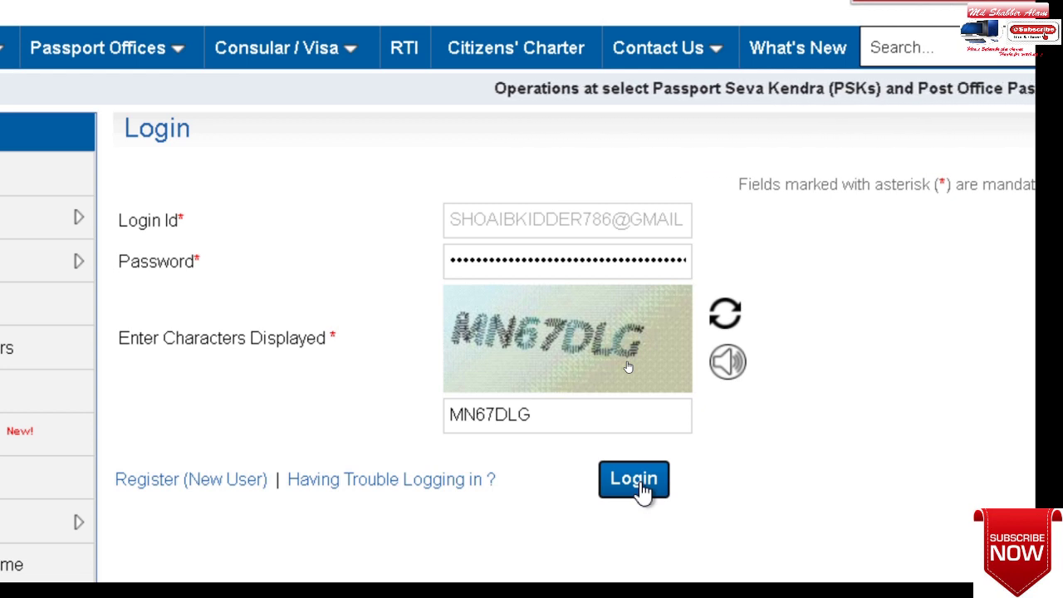
left_click(634, 480)
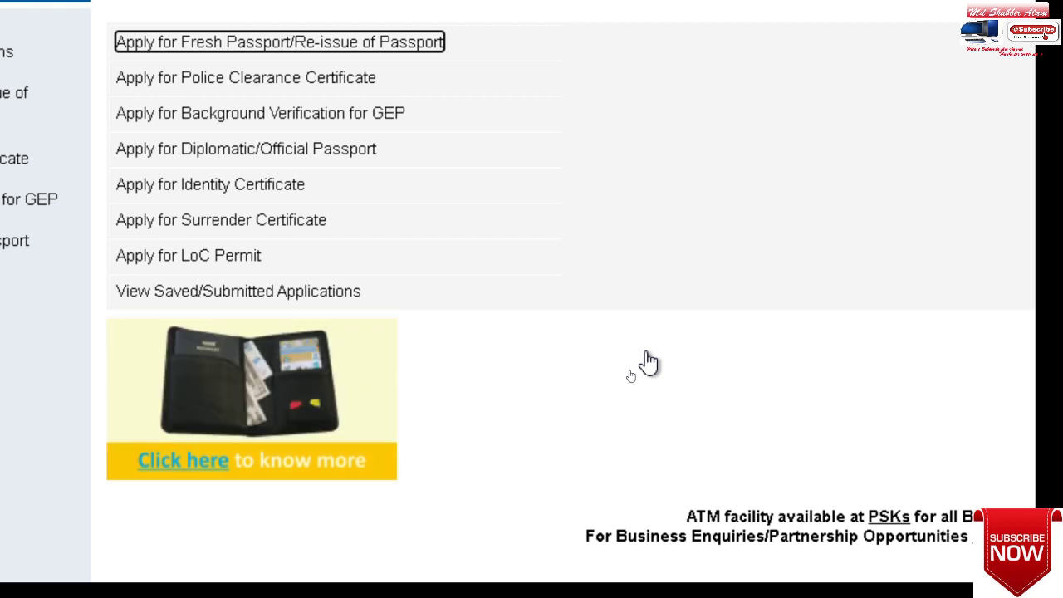
Open the saved and submitted applications list and select the applicant's application row.
scroll(343, 83, "up", 2)
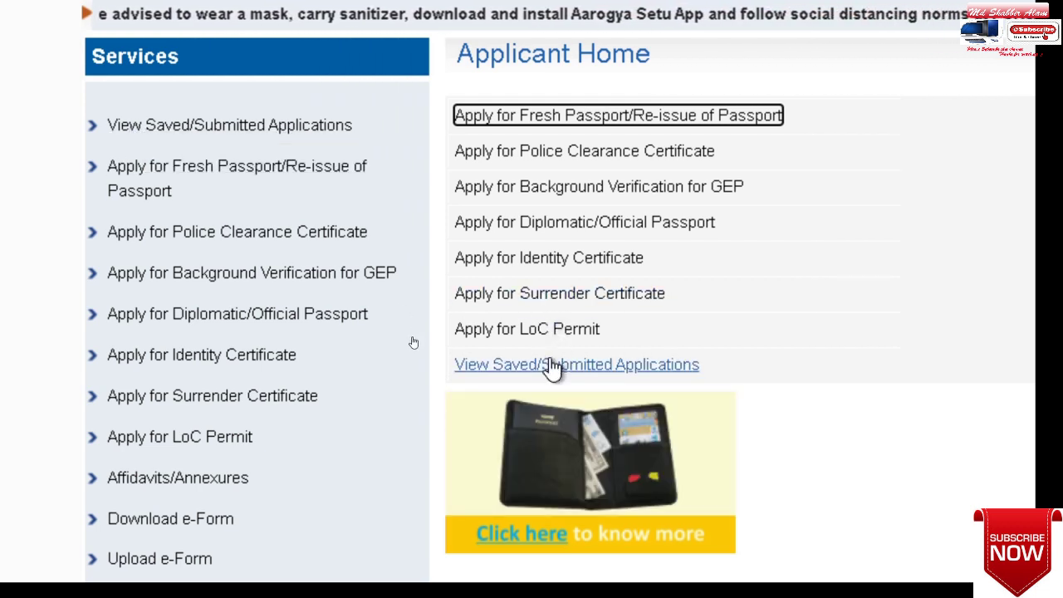
left_click(277, 131)
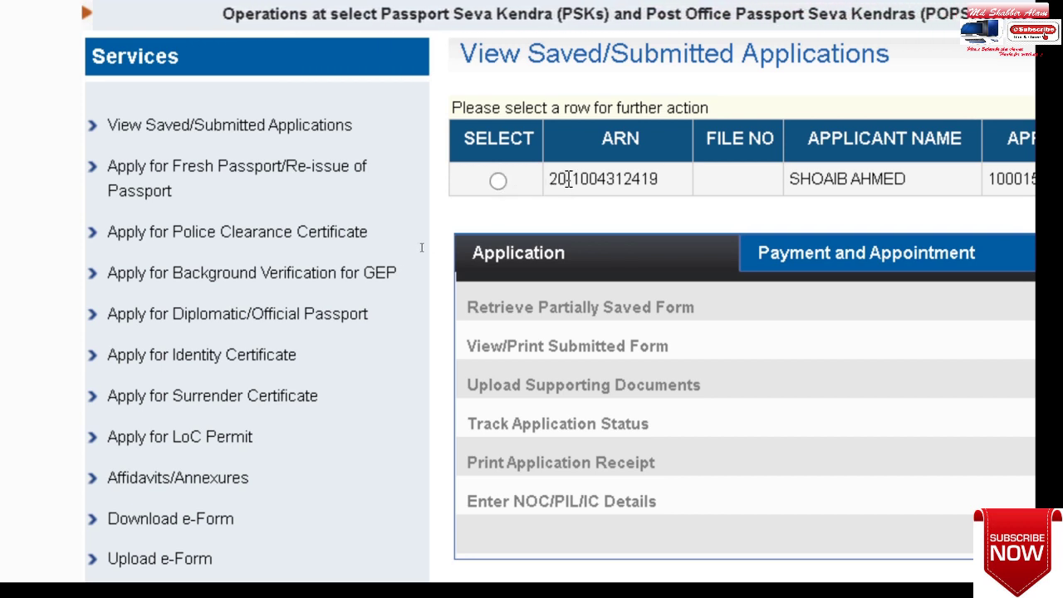
left_click(498, 181)
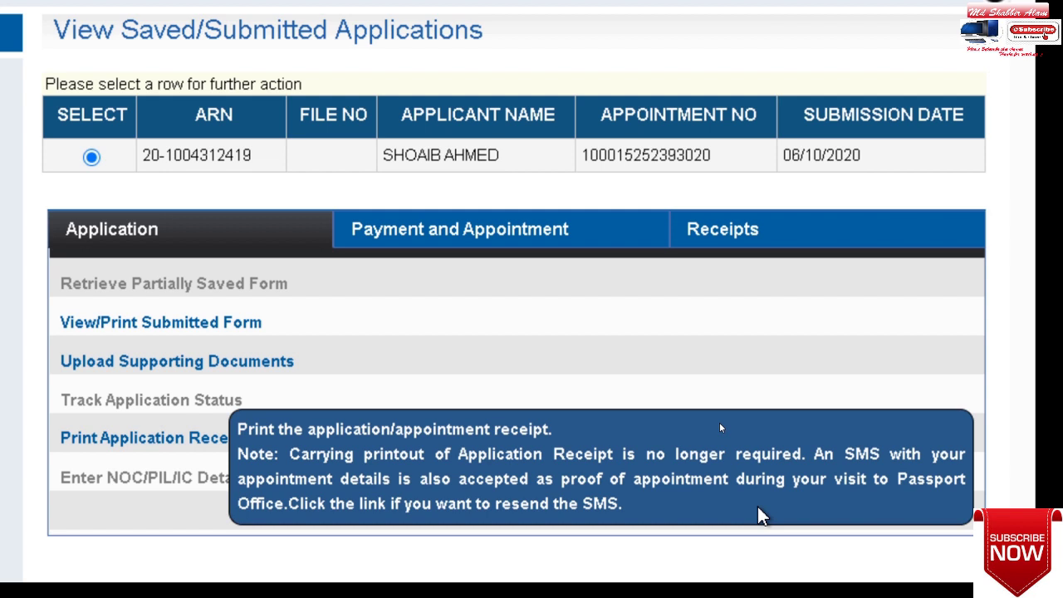
Open the selected application's receipt page and print the application receipt.
scroll(747, 515, "down", 2)
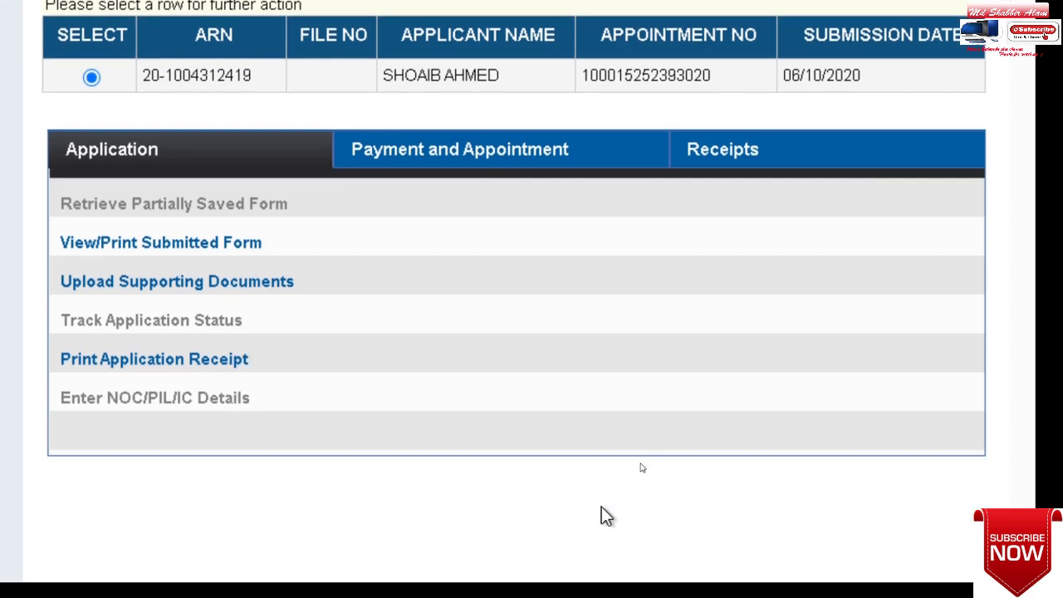
mouse_move(171, 373)
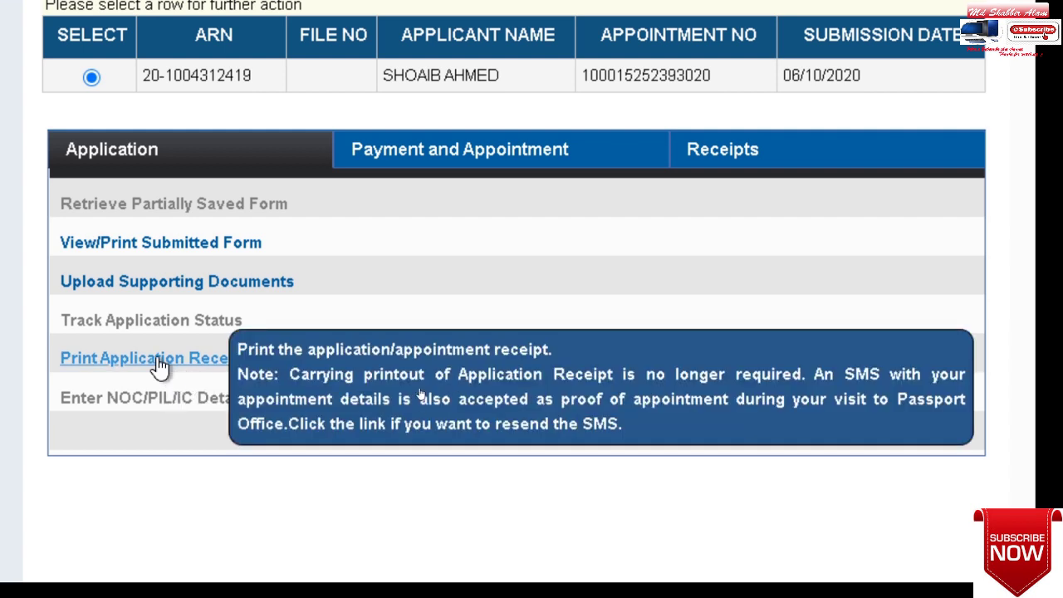
left_click(160, 366)
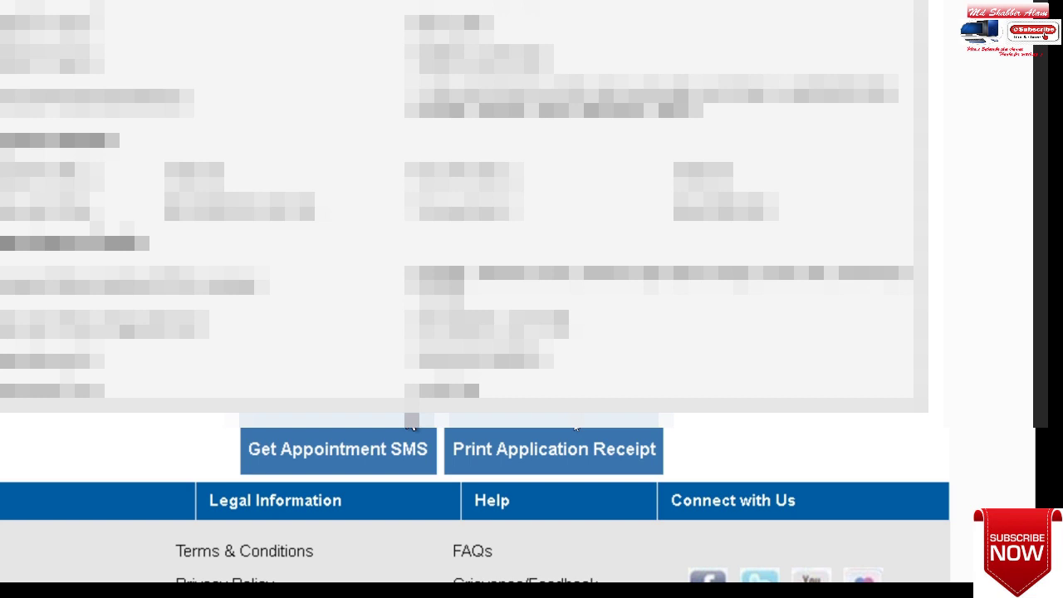
left_click(519, 451)
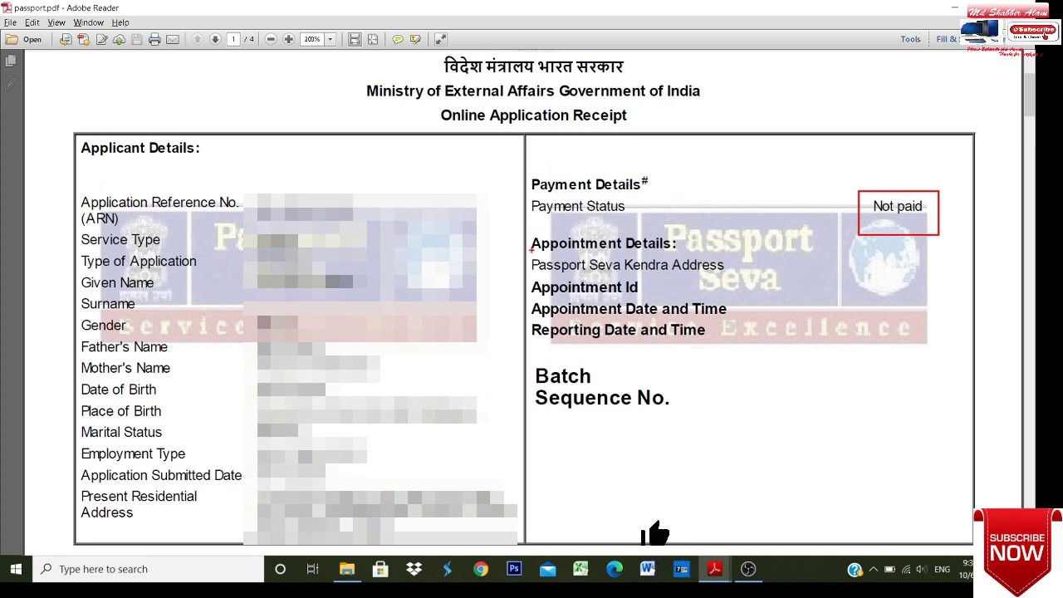
Mark the Passport Seva Kendra address, appointment date, reporting time, batch and sequence number fields in passport.pdf with red boxes.
mouse_move(531, 249)
left_mouse_down()
mouse_move(541, 285)
mouse_move(565, 266)
mouse_move(713, 279)
left_mouse_up()
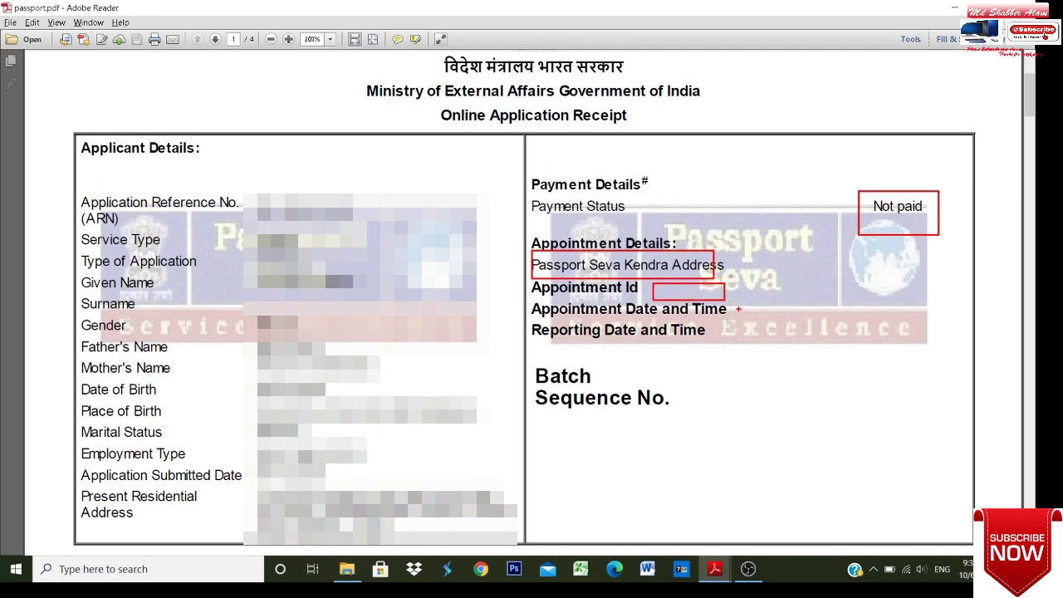
mouse_move(738, 309)
left_mouse_down()
mouse_move(752, 326)
mouse_move(806, 320)
left_mouse_up()
left_click_drag(727, 330, 797, 349)
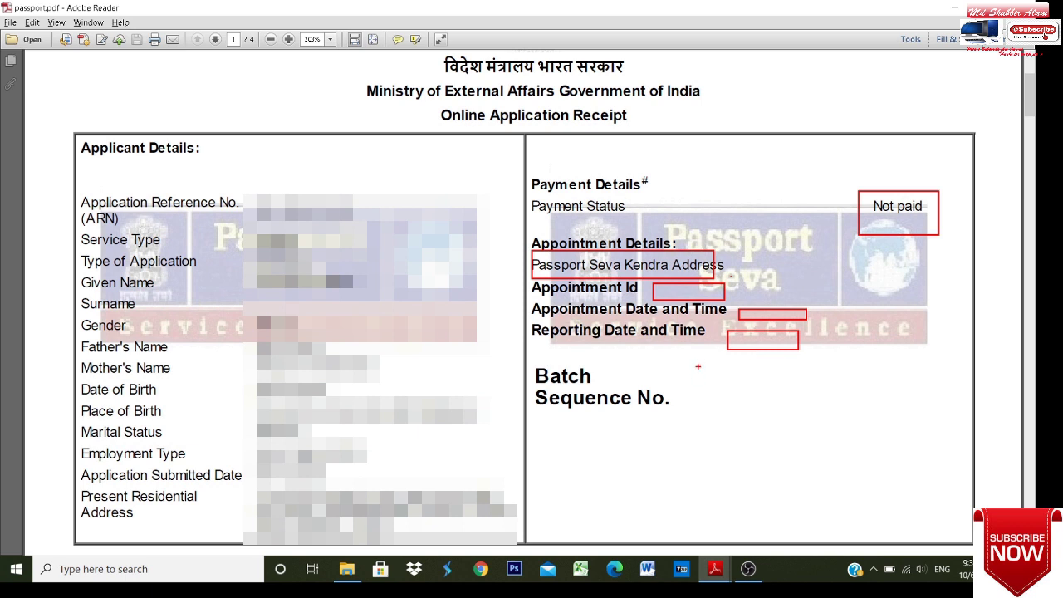
left_click_drag(697, 367, 781, 387)
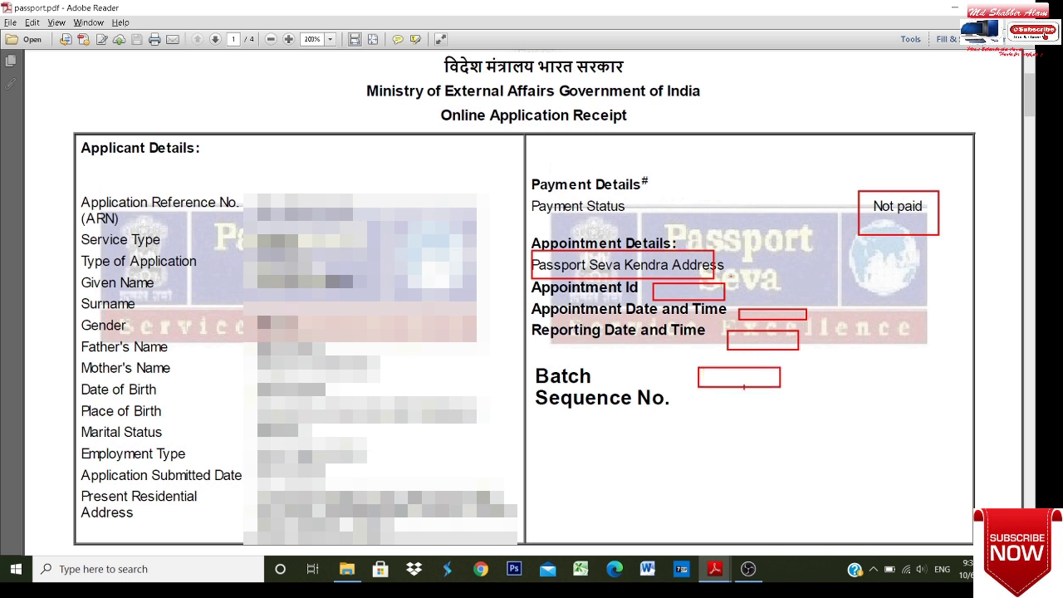
left_click_drag(694, 395, 797, 413)
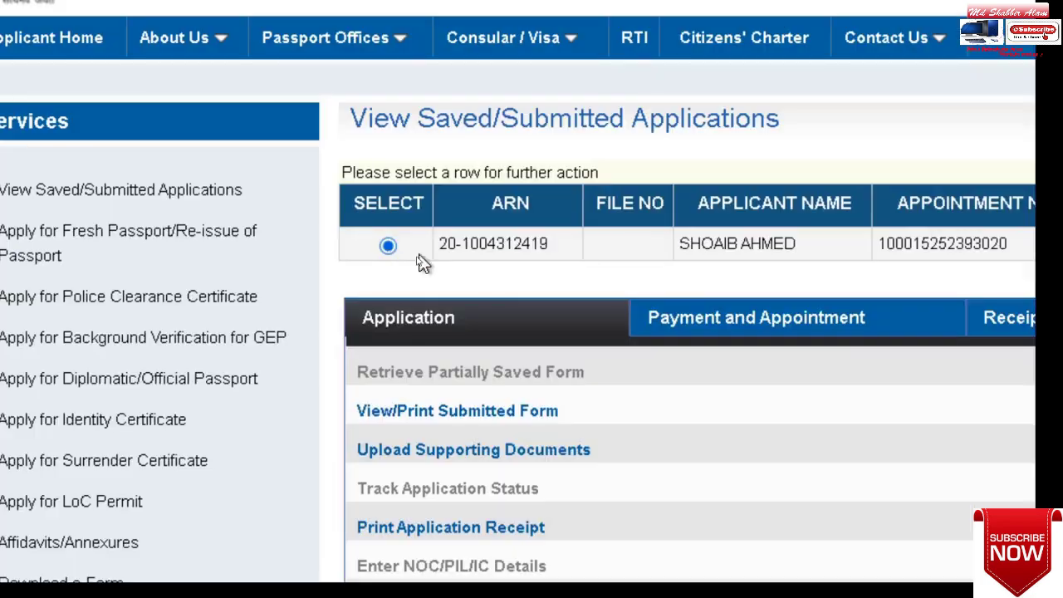
Open the payment status tracking page for the selected passport application in Chrome.
left_click(704, 326)
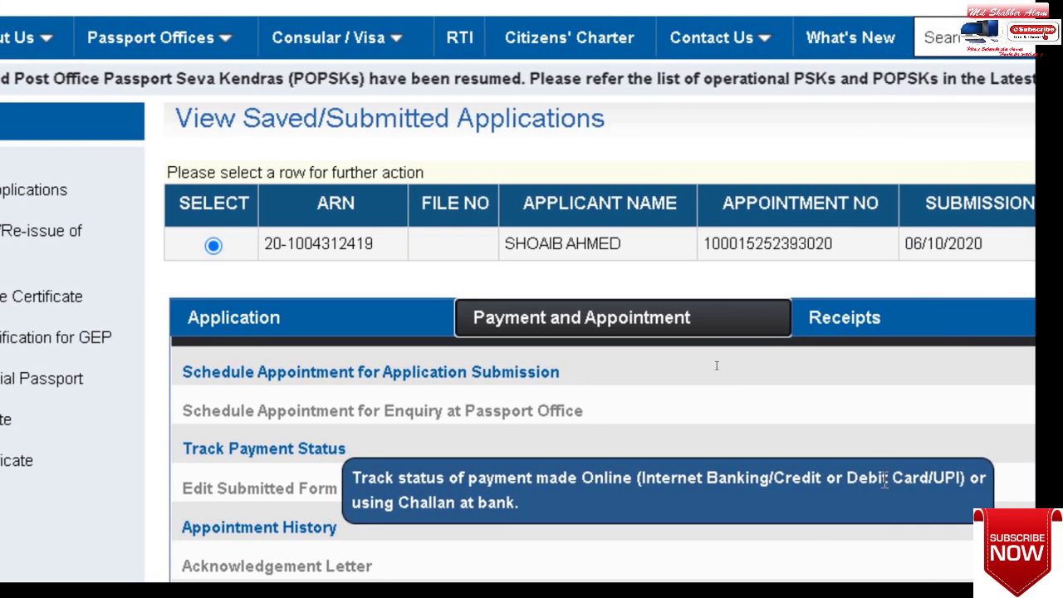
left_click(280, 449)
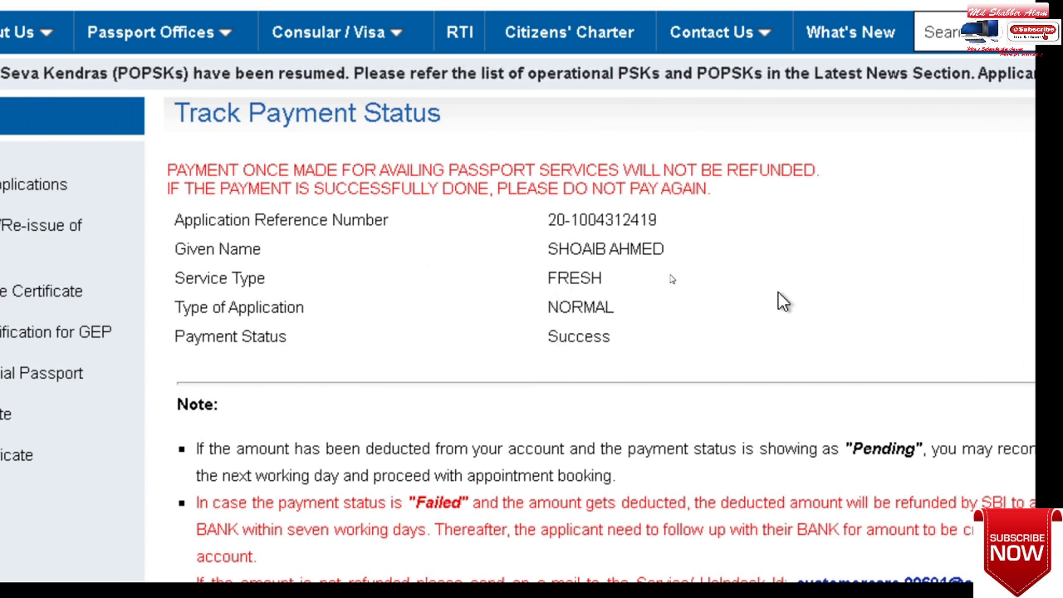
Review the tracked payment status and the notes on pending, failed, card or internet banking, and challan payments.
scroll(834, 286, "down", 4)
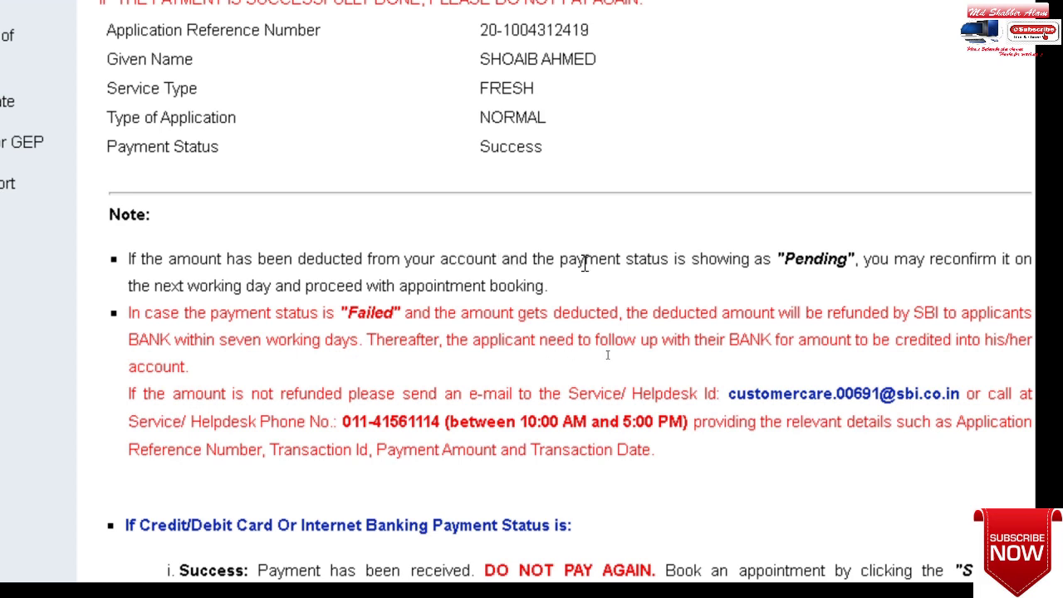
scroll(906, 242, "right", 1)
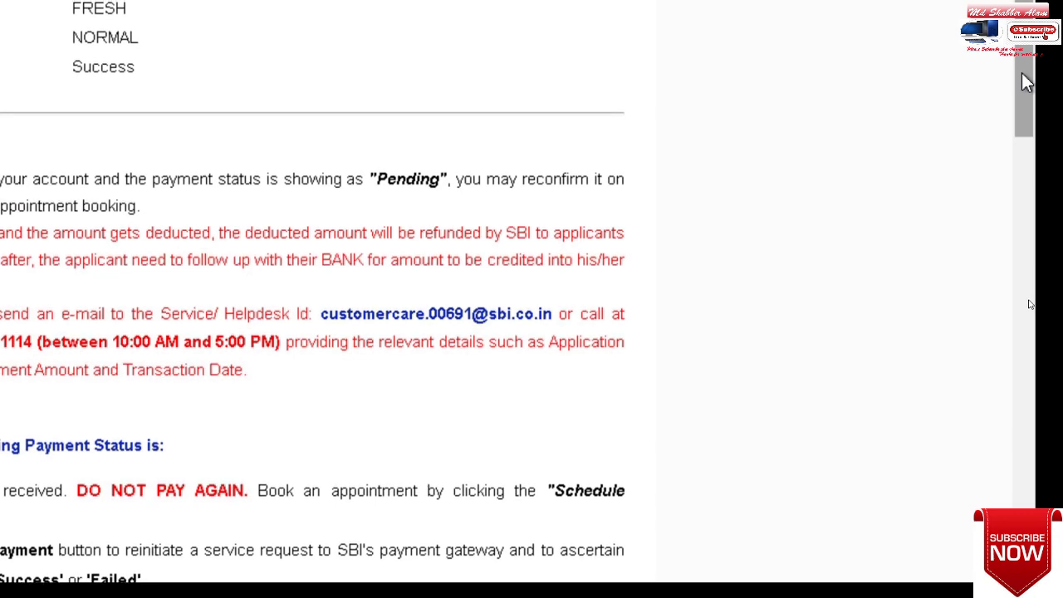
left_click_drag(1027, 80, 1027, 320)
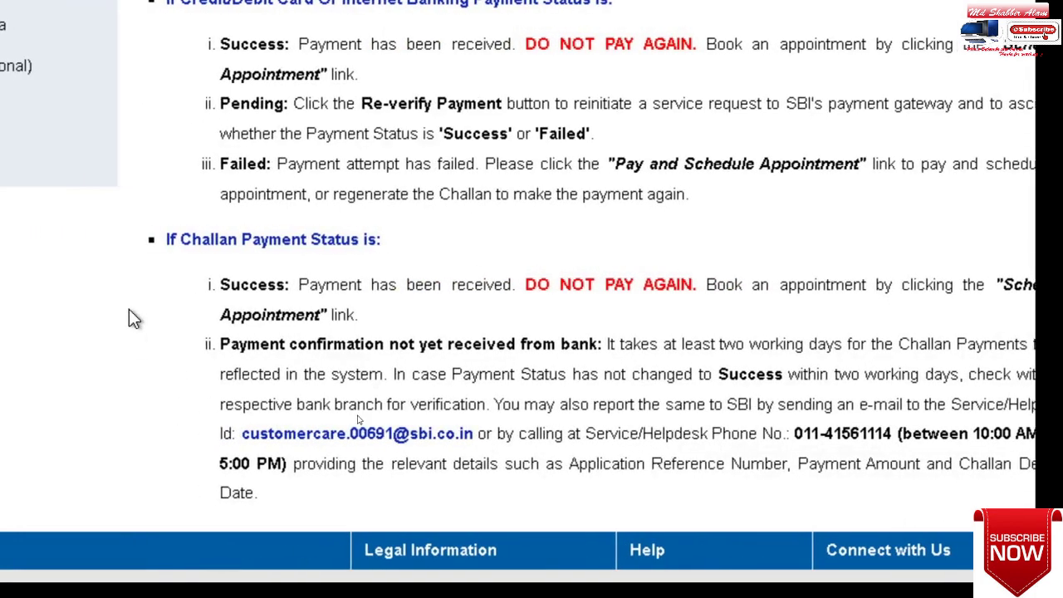
scroll(157, 83, "up", 1)
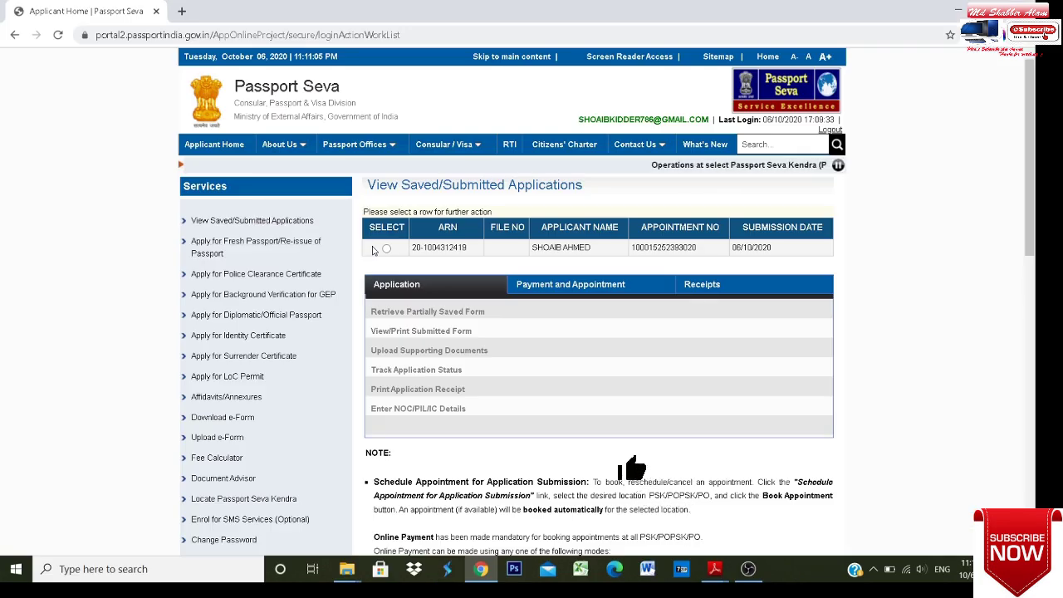
Select the applicant's application row and open appointment scheduling for application submission.
left_click(386, 248)
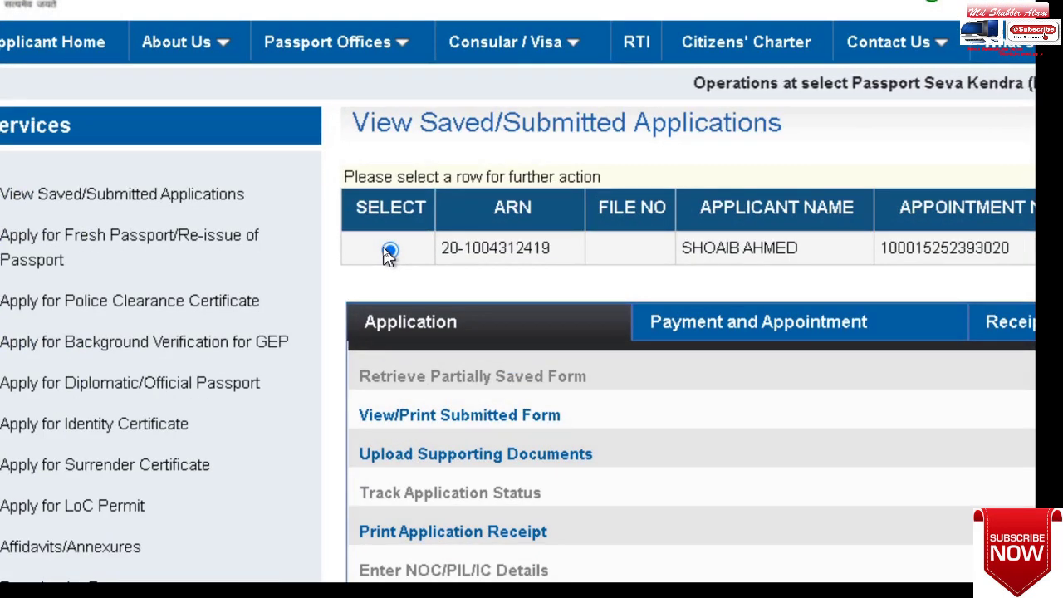
left_click(758, 328)
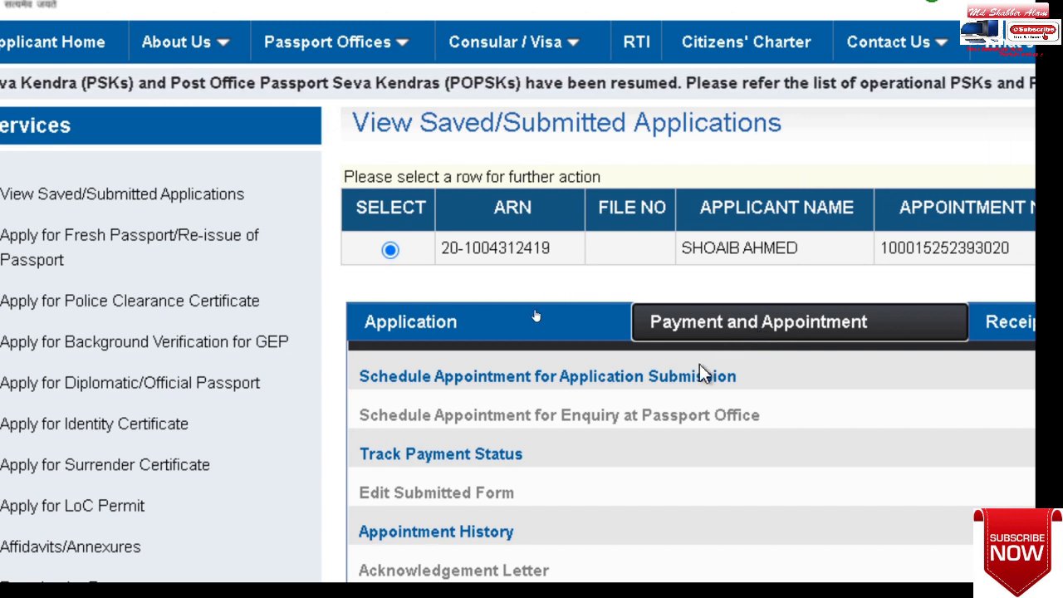
mouse_move(656, 390)
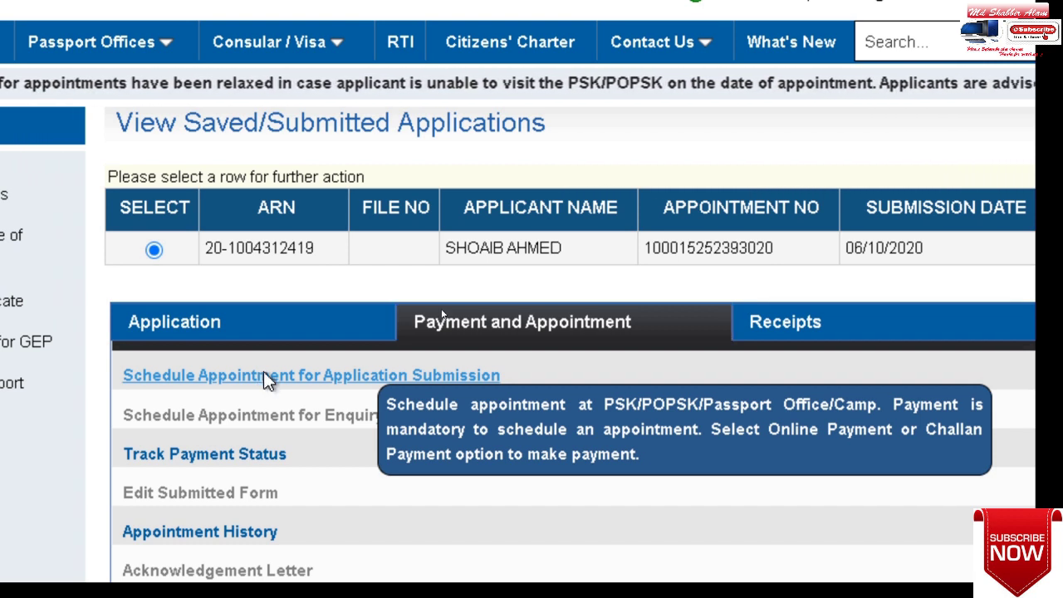
left_click(265, 378)
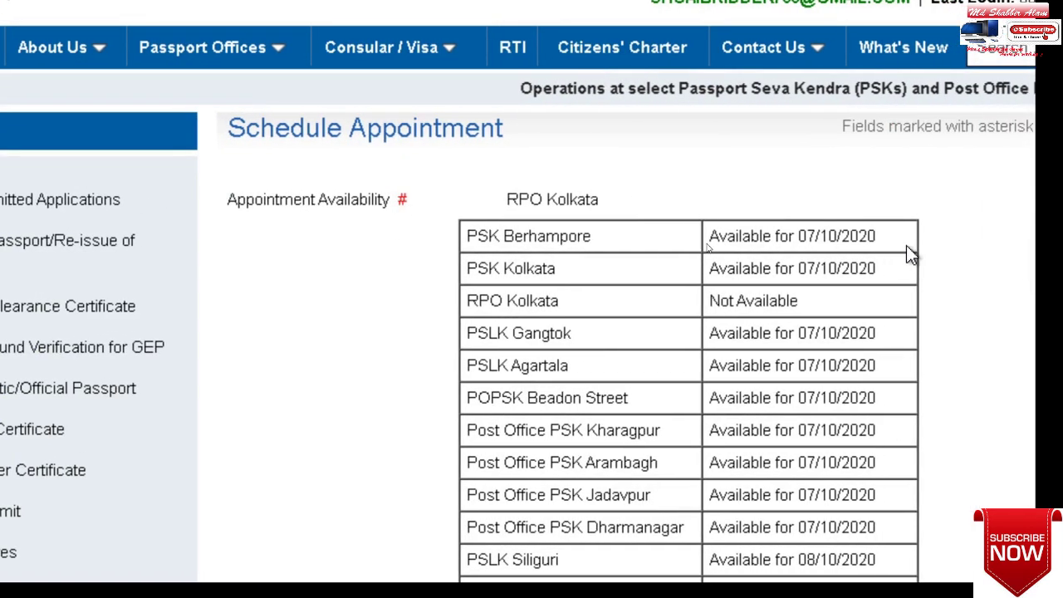
Examine the appointment availability dates of the passport centres and post offices under RPO Kolkata.
scroll(897, 332, "down", 2)
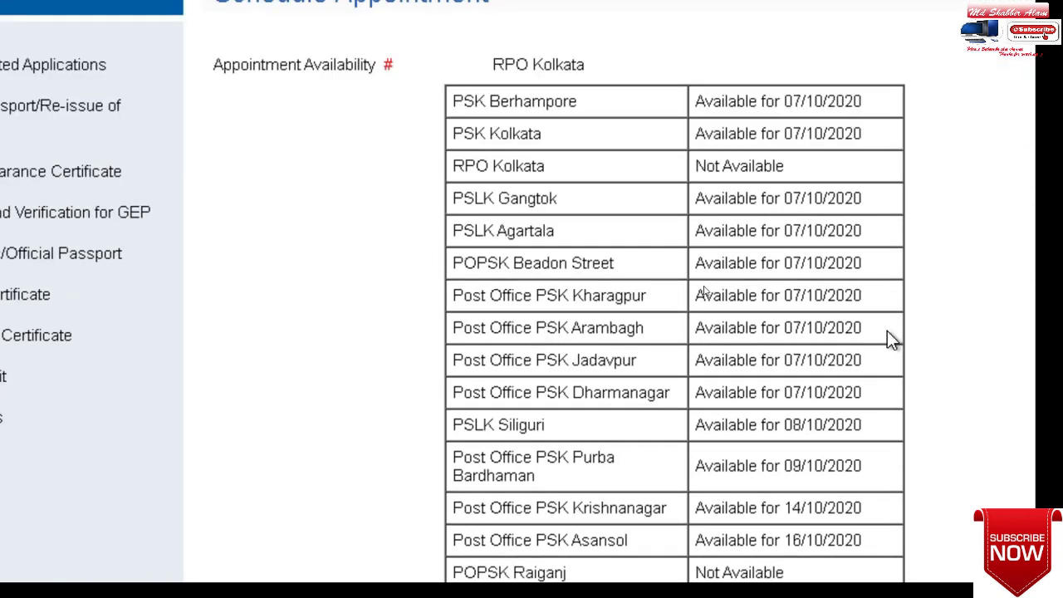
scroll(886, 330, "down", 20)
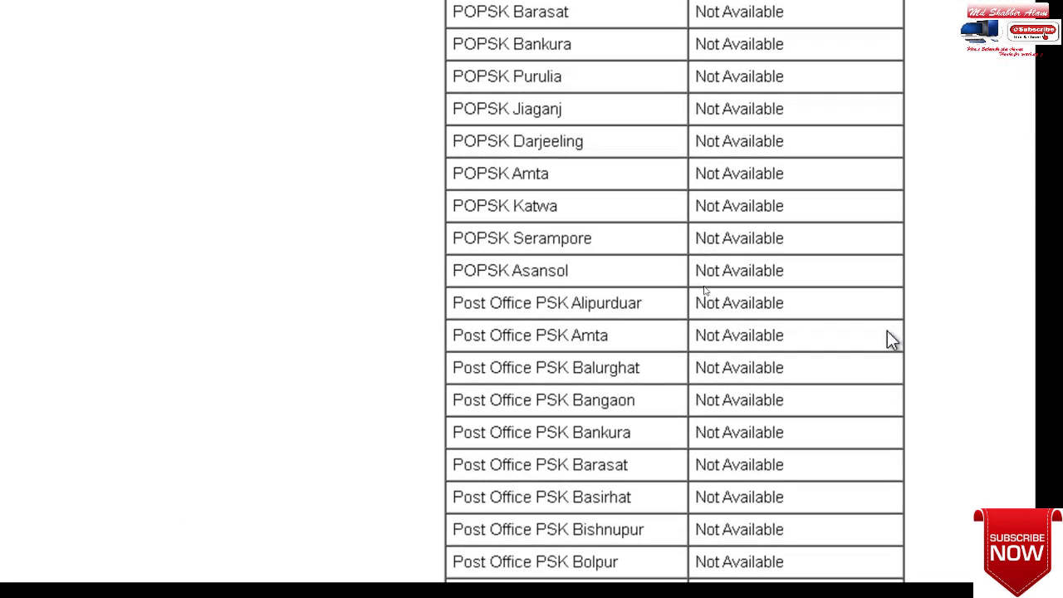
scroll(887, 332, "down", 6)
scroll(887, 333, "up", 13)
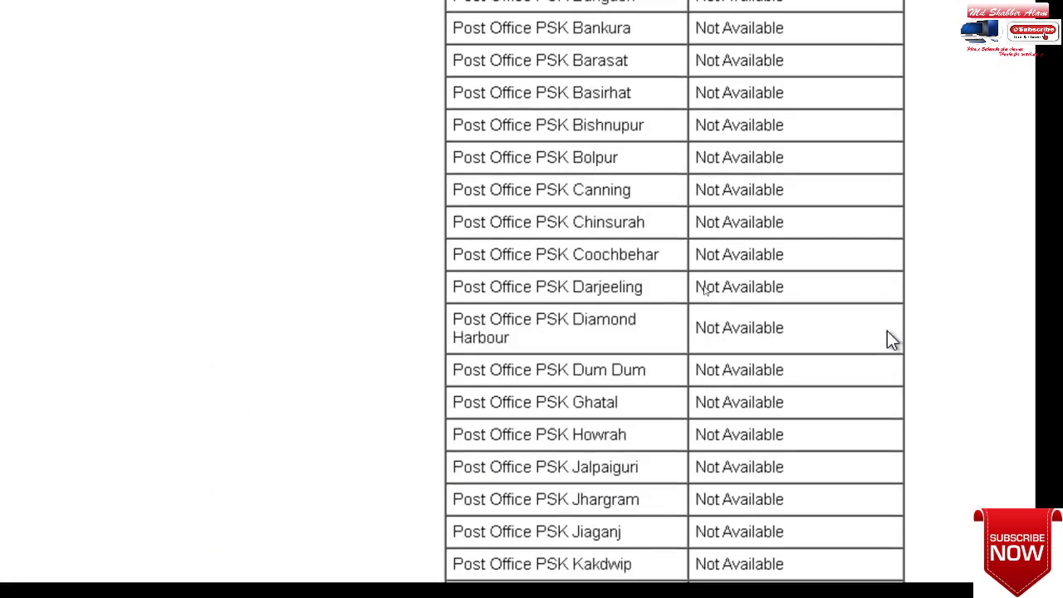
scroll(886, 331, "up", 12)
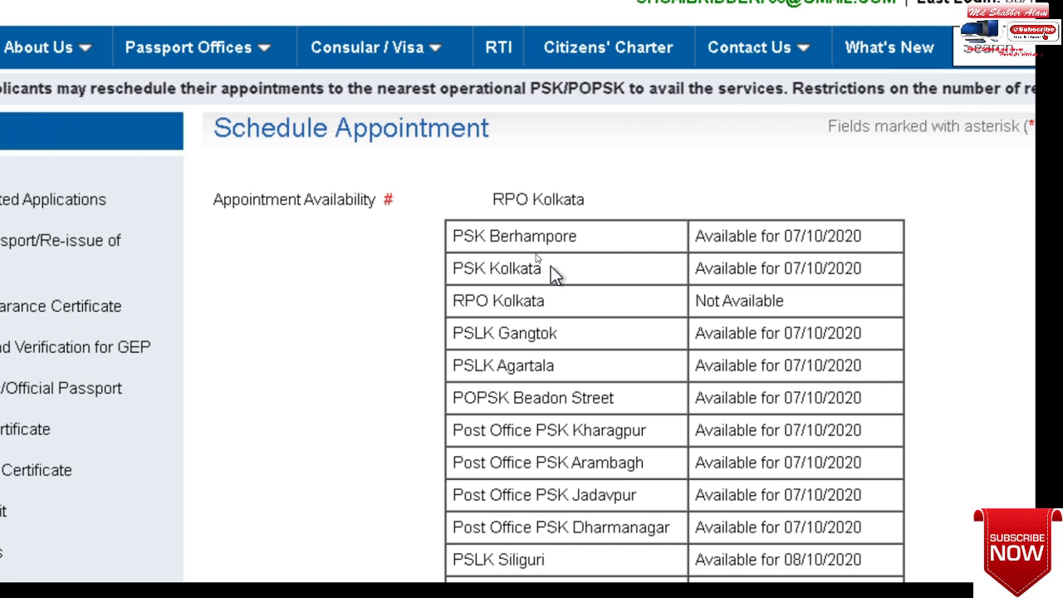
scroll(550, 267, "down", 11)
scroll(550, 268, "up", 5)
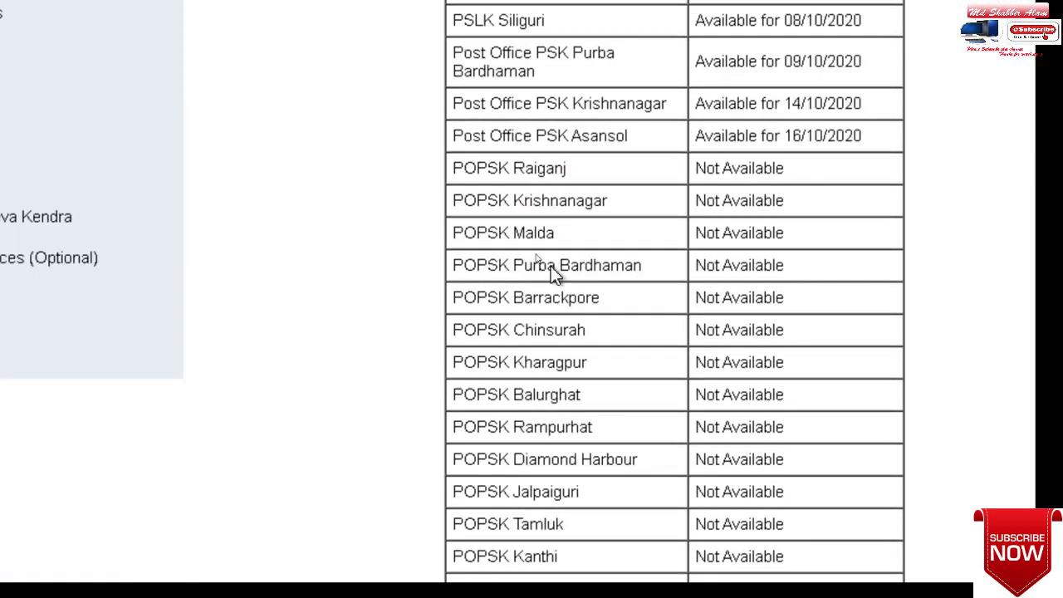
scroll(551, 268, "up", 6)
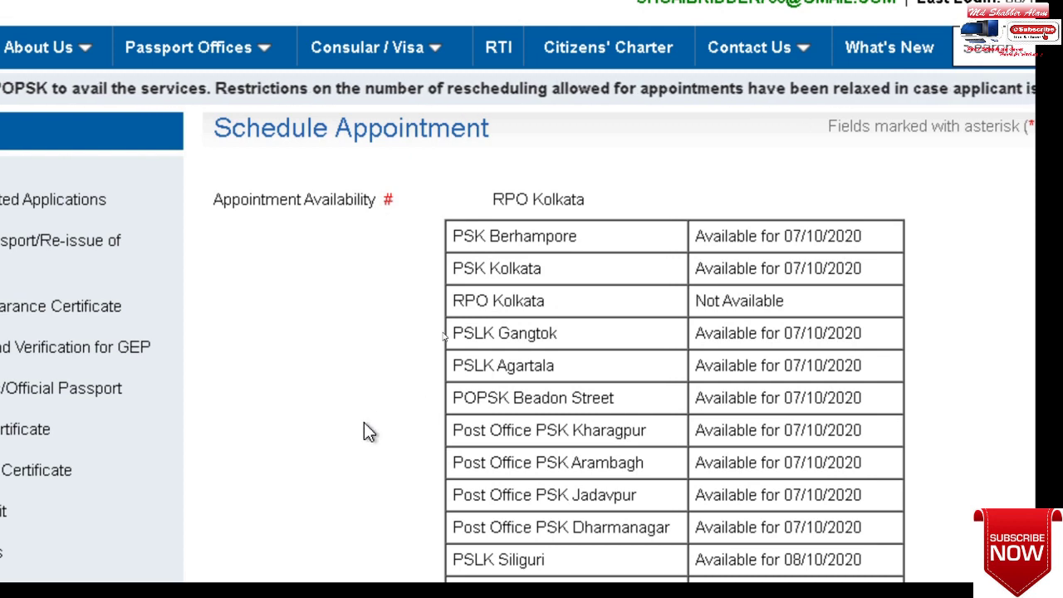
Choose PSK Kolkata as the PSK/RPO/Camp/Mela location for the appointment.
scroll(366, 426, "down", 20)
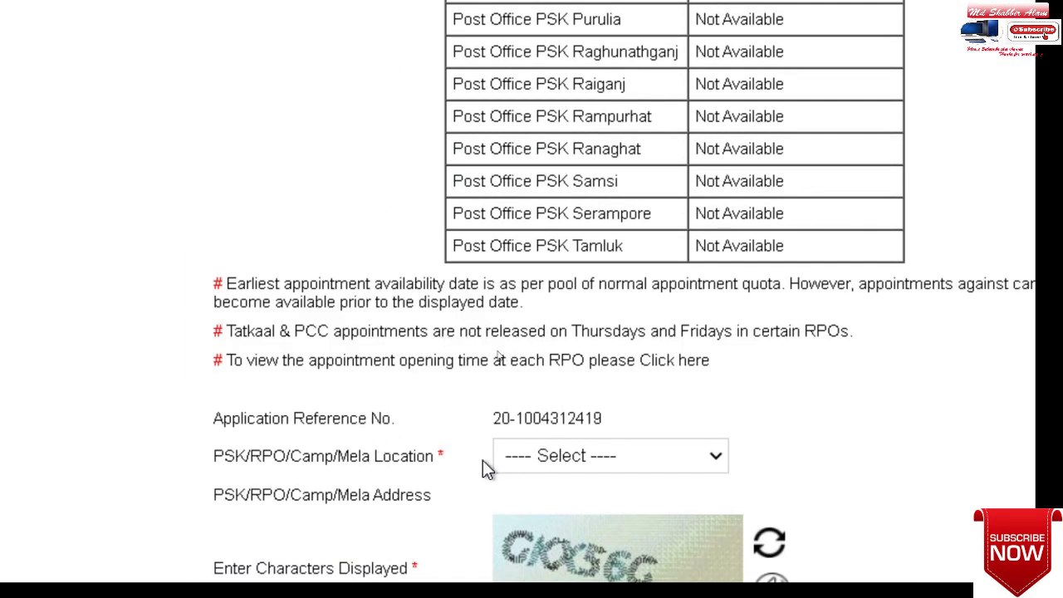
left_click(716, 463)
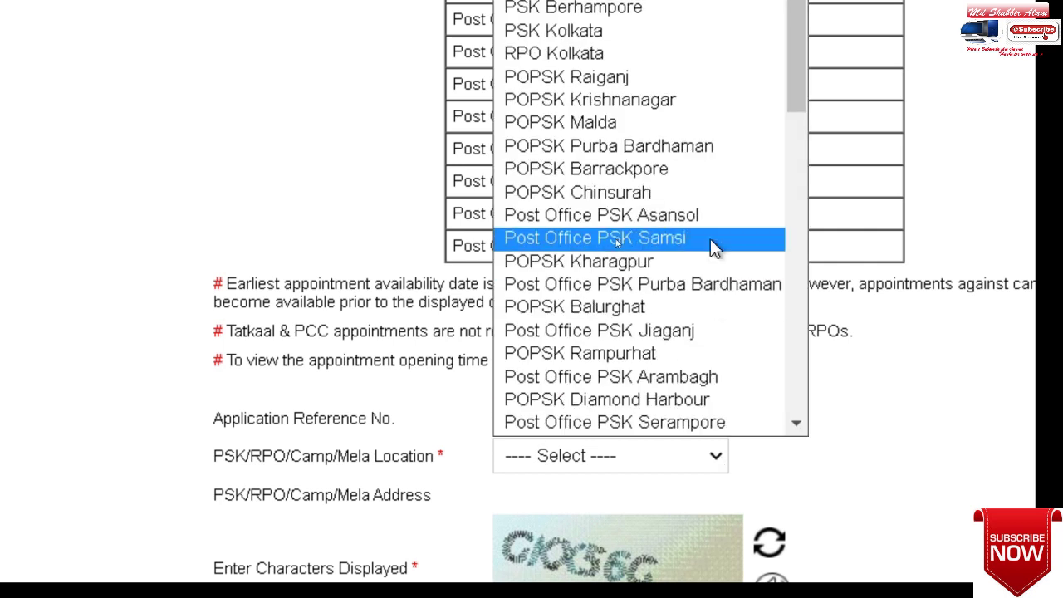
scroll(736, 72, "up", 3)
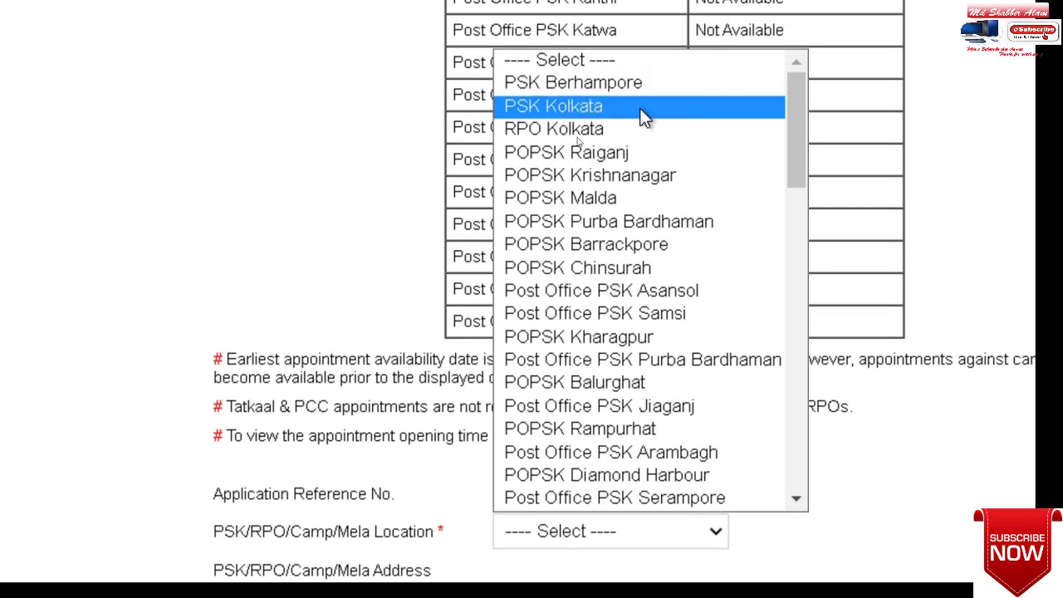
left_click(588, 106)
scroll(842, 474, "down", 2)
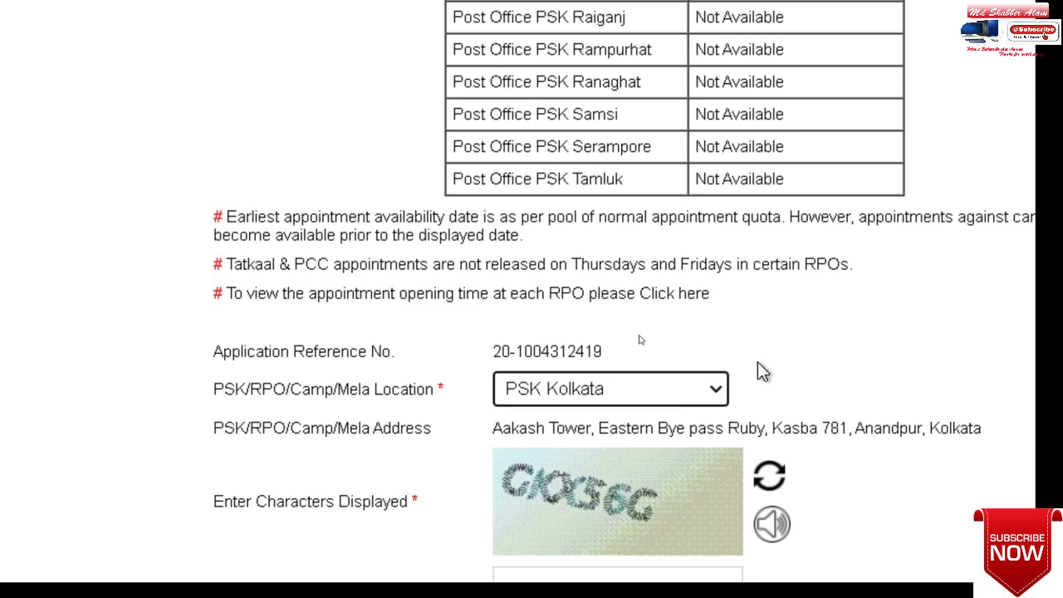
Recheck the availability table, enter the displayed captcha characters and proceed with the appointment form.
scroll(802, 146, "up", 2)
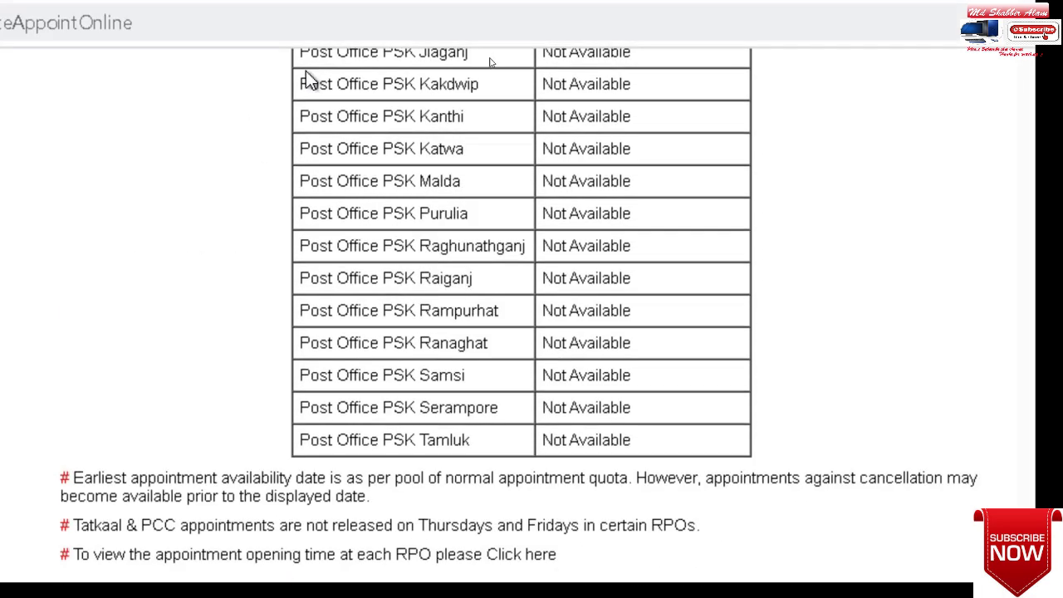
scroll(493, 294, "up", 15)
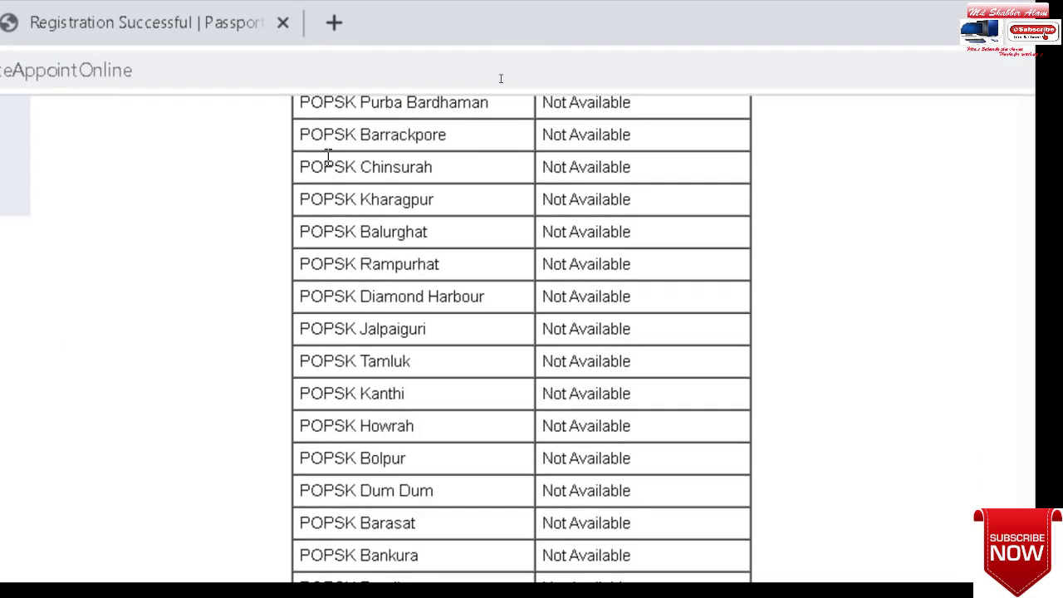
scroll(500, 78, "up", 8)
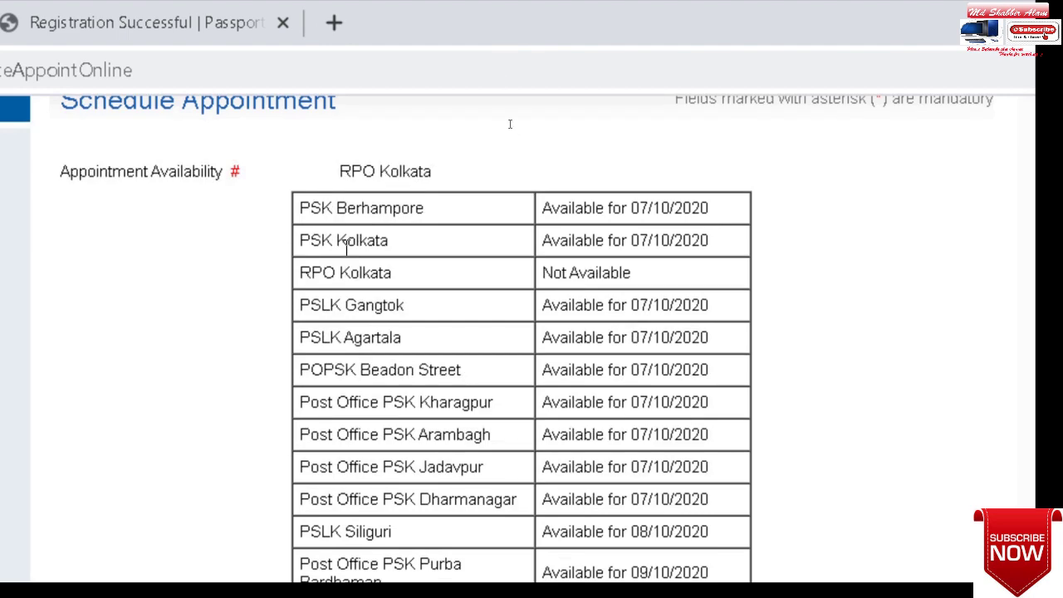
scroll(828, 479, "down", 20)
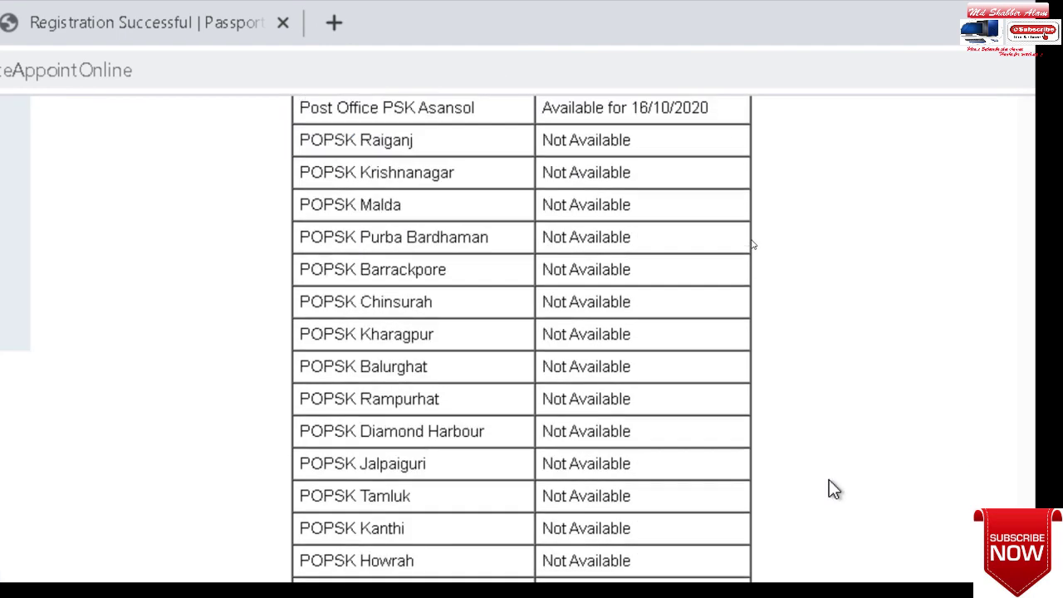
scroll(802, 517, "down", 5)
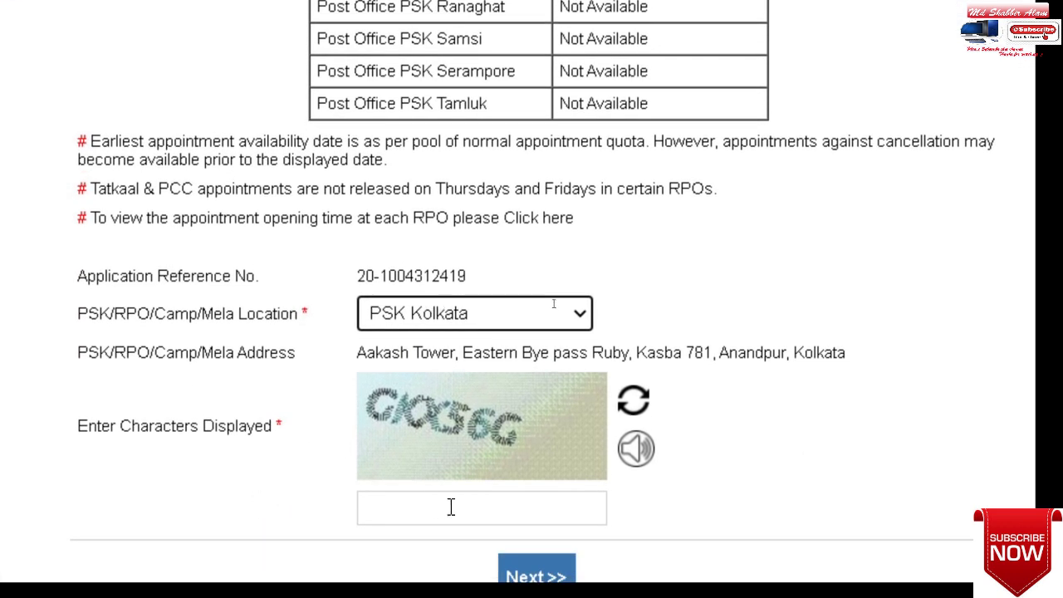
left_click(451, 507)
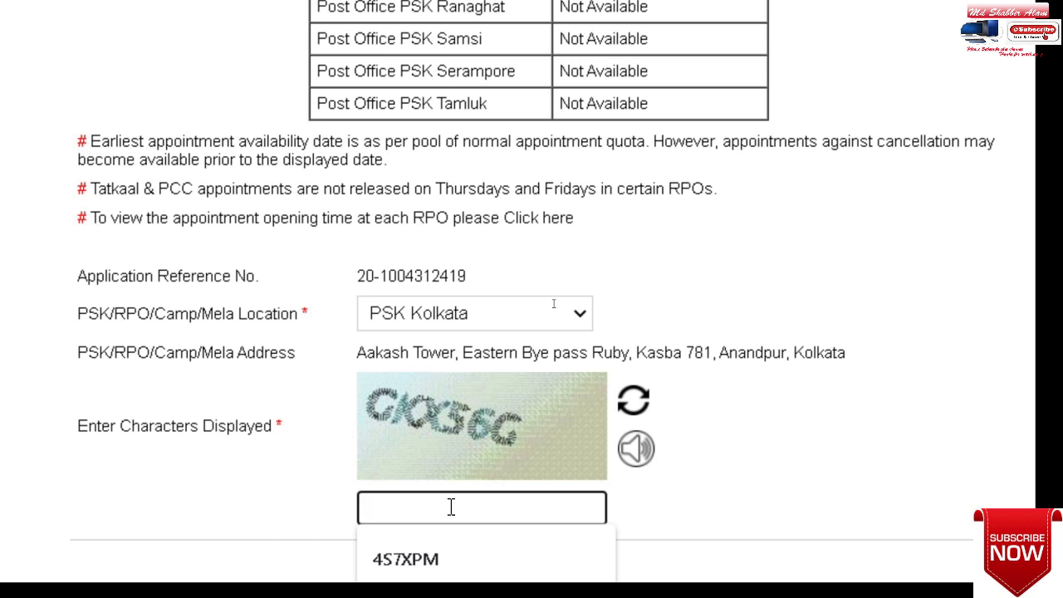
type("GKX")
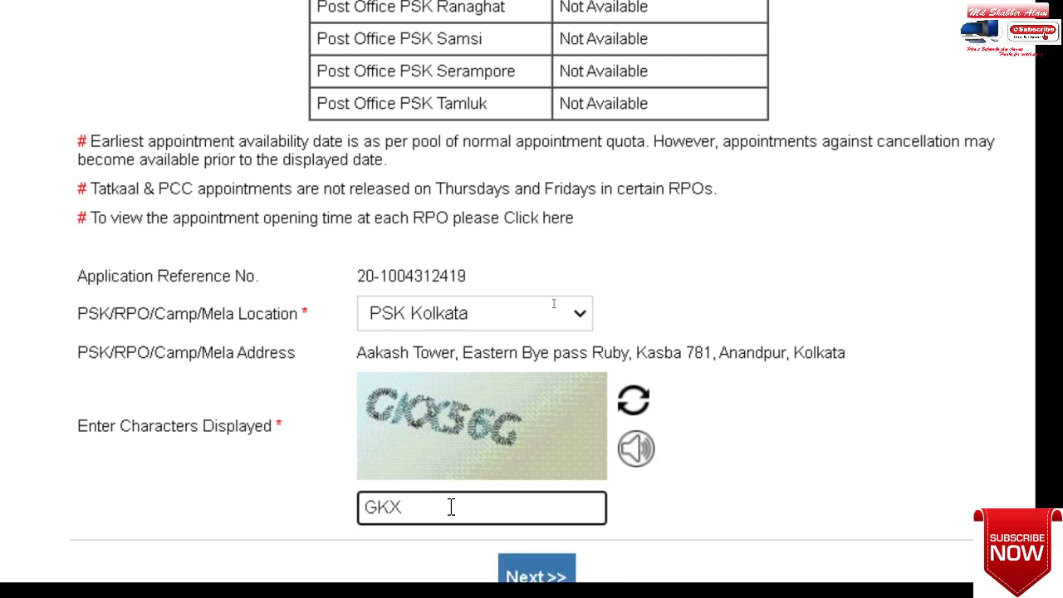
type("56G")
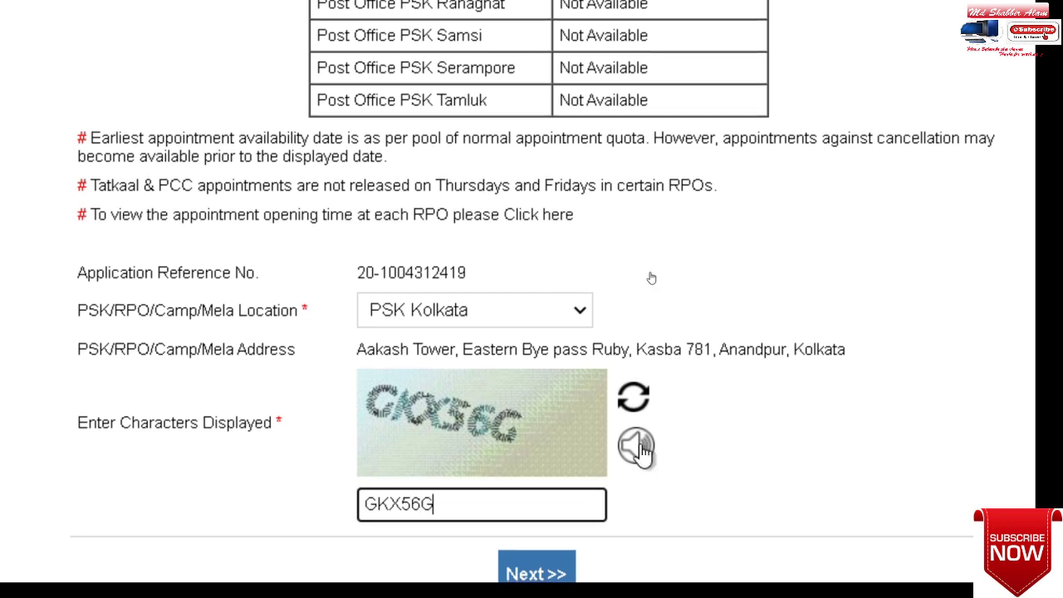
scroll(652, 278, "down", 1)
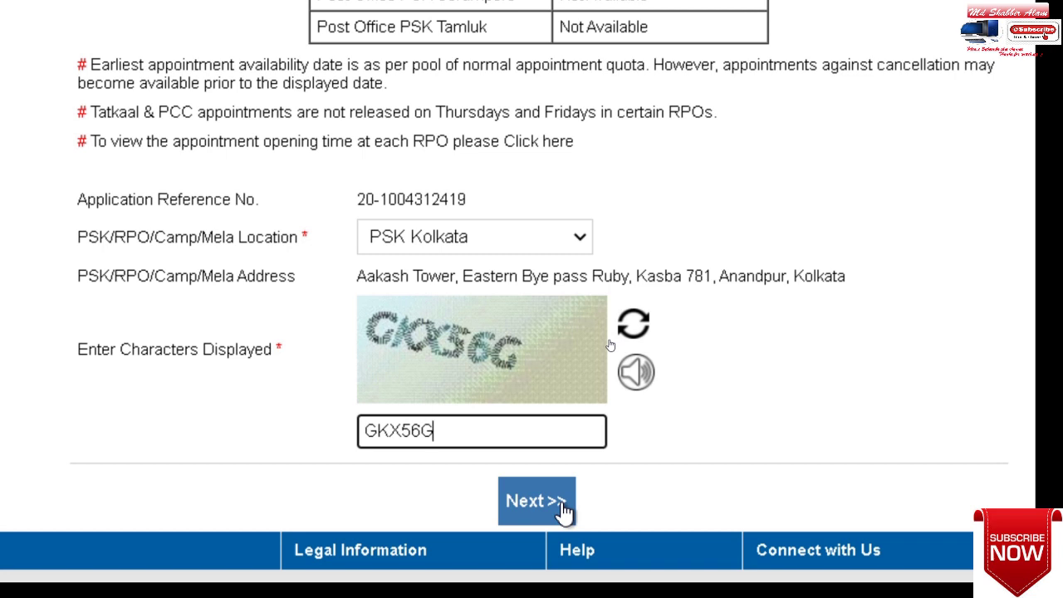
left_click(563, 504)
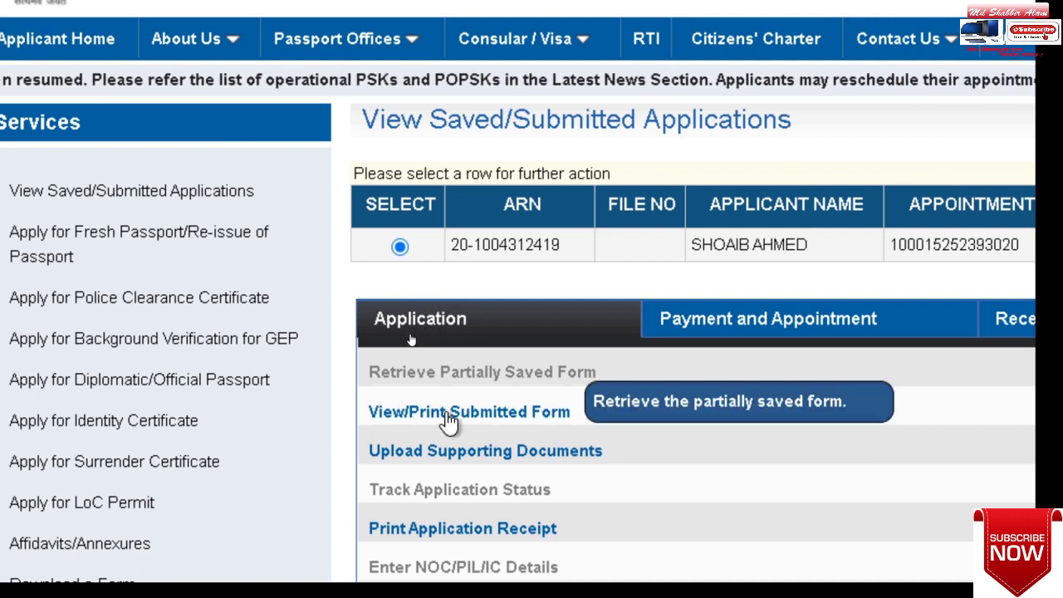
Open the application receipt page for the selected application and view it down to the end.
scroll(449, 432, "down", 1)
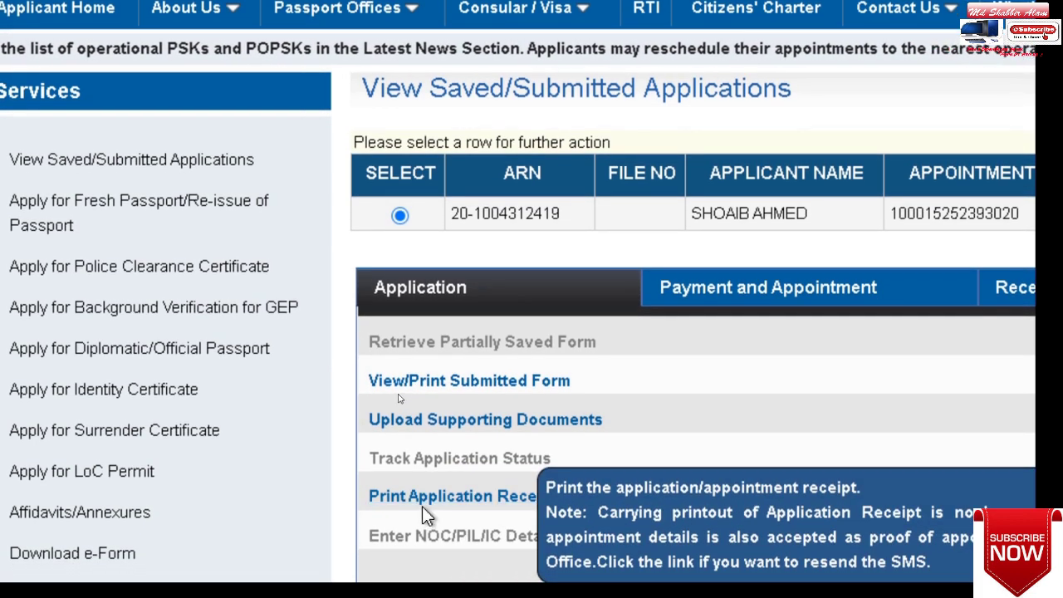
scroll(481, 508, "down", 1)
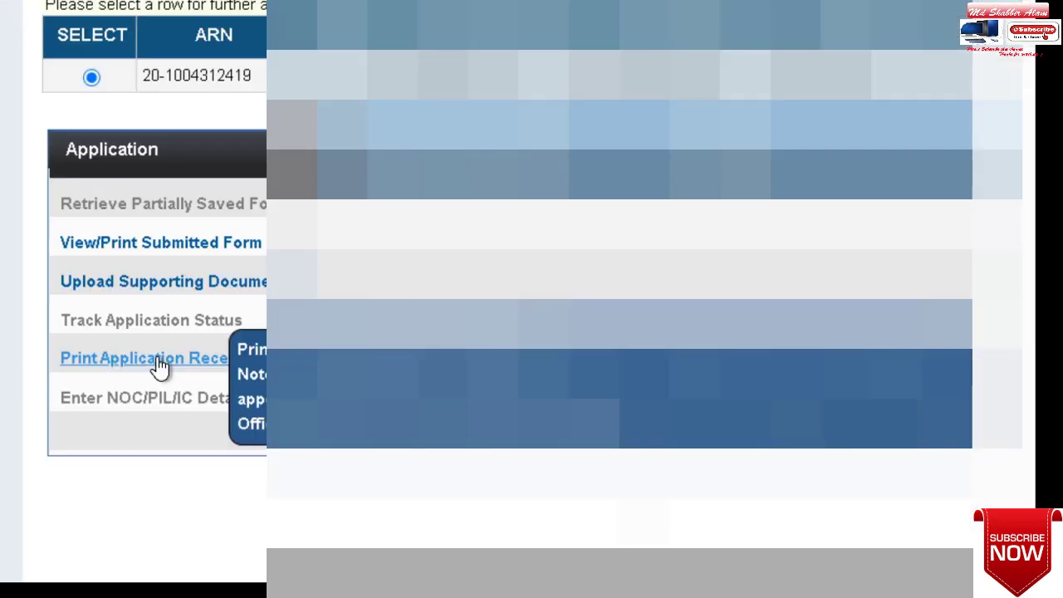
left_click(485, 480)
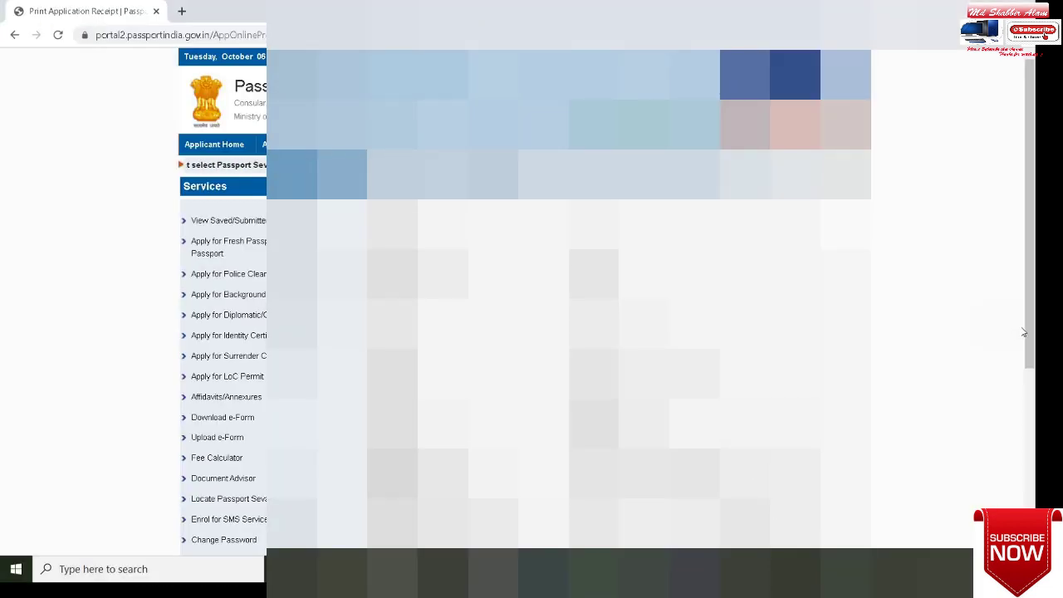
left_click_drag(1027, 330, 1023, 447)
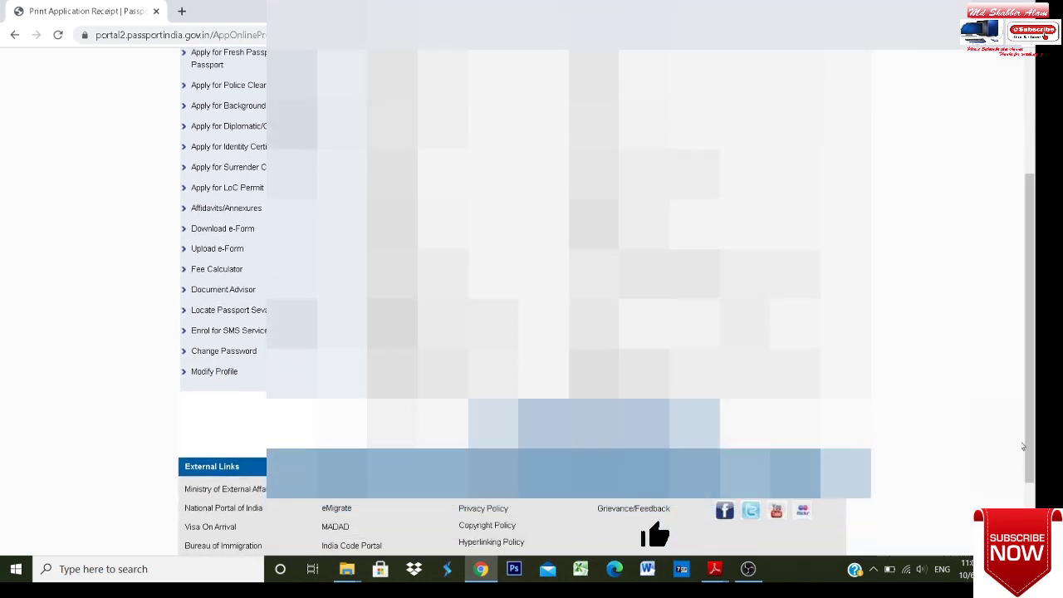